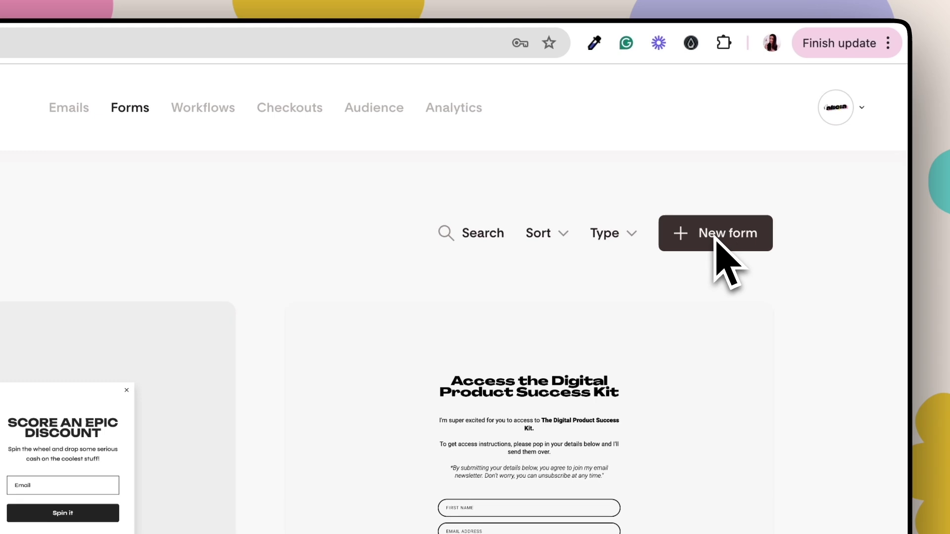
- Start a new form and show only the Spinner form templates
click(719, 237)
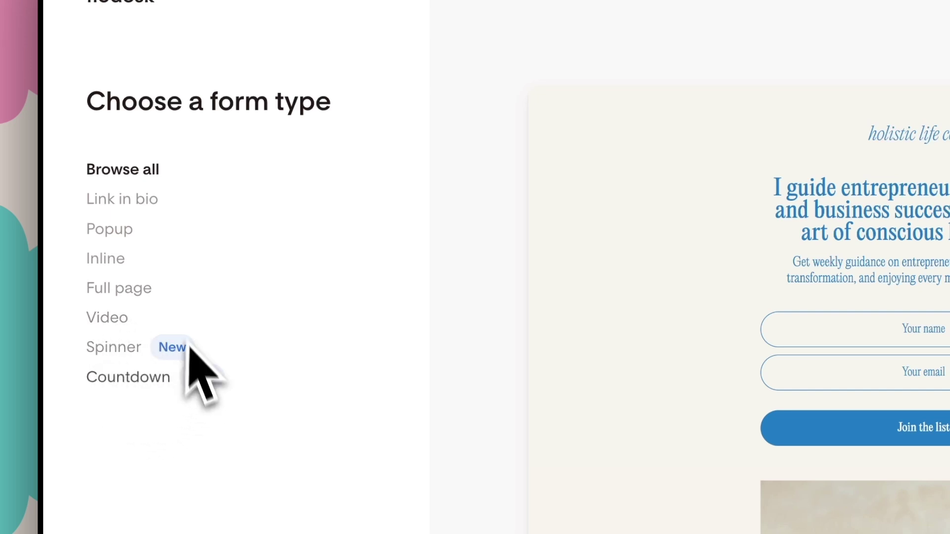
click(133, 358)
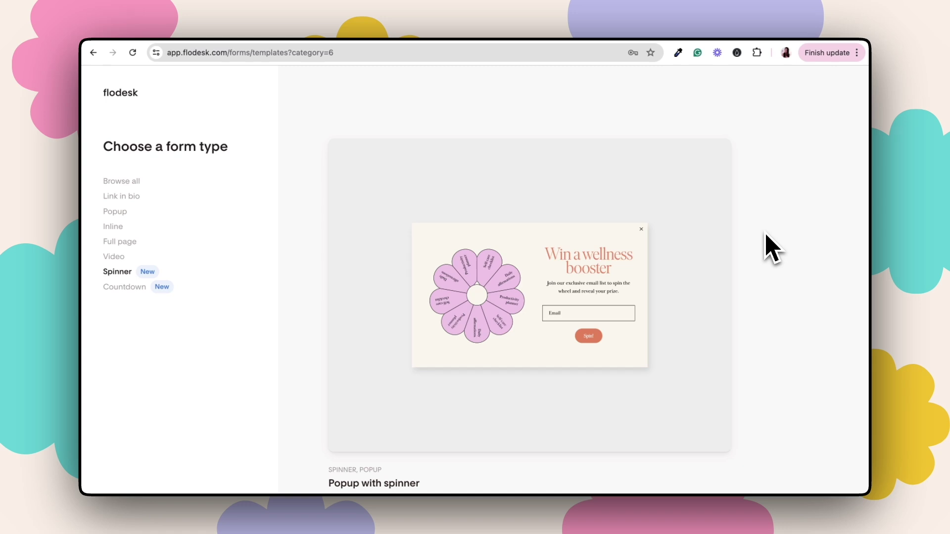
- Browse the spinner popup templates to compare their wheel styles, layouts and colors
scroll(772, 248, down, 6)
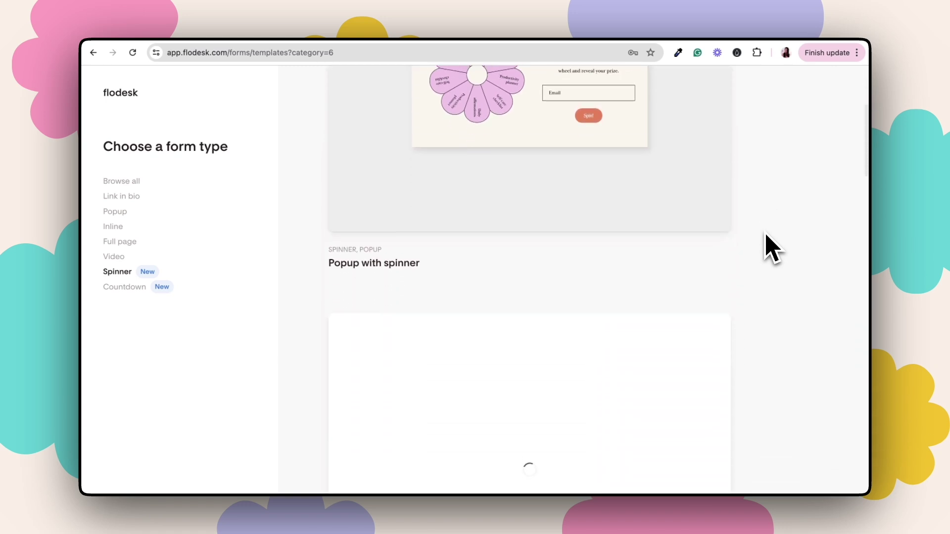
scroll(772, 247, down, 3)
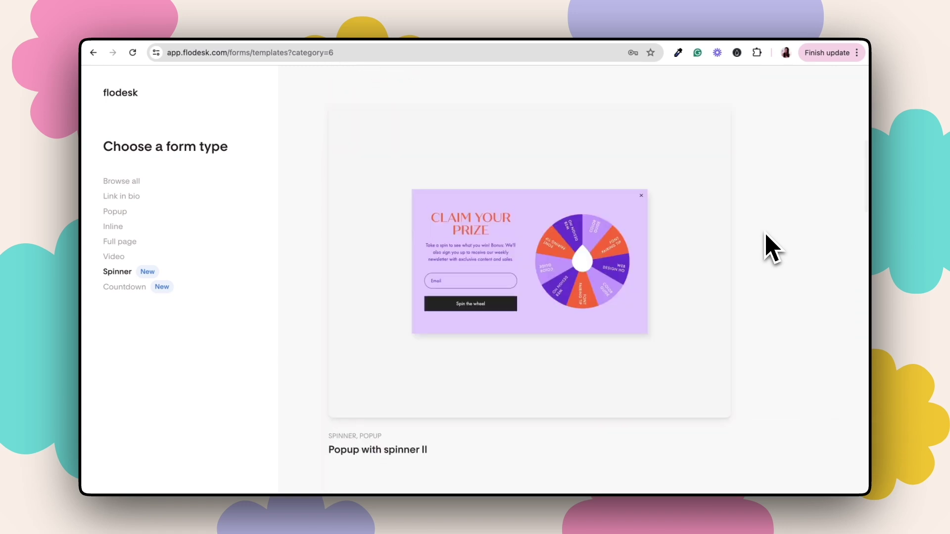
scroll(772, 247, down, 6)
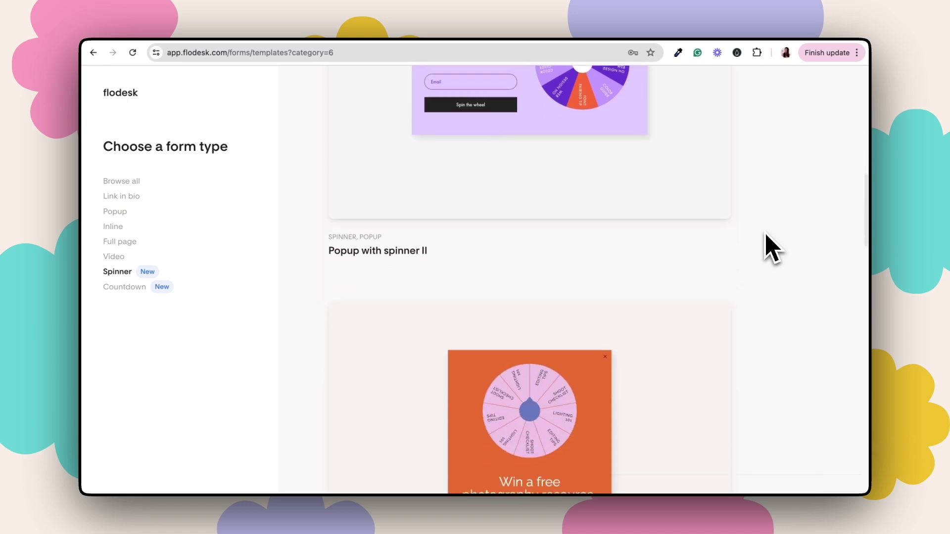
scroll(772, 248, down, 2)
scroll(765, 247, up, 5)
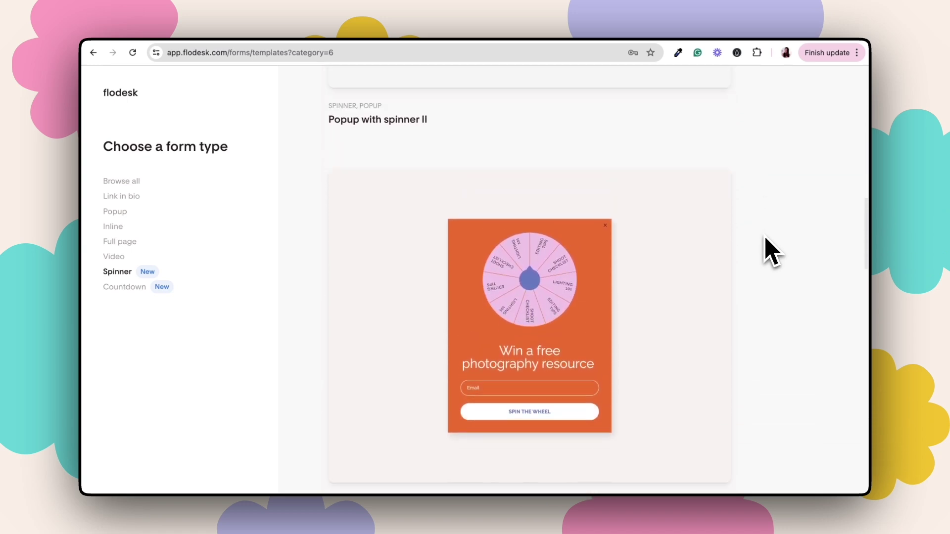
mouse_move(629, 164)
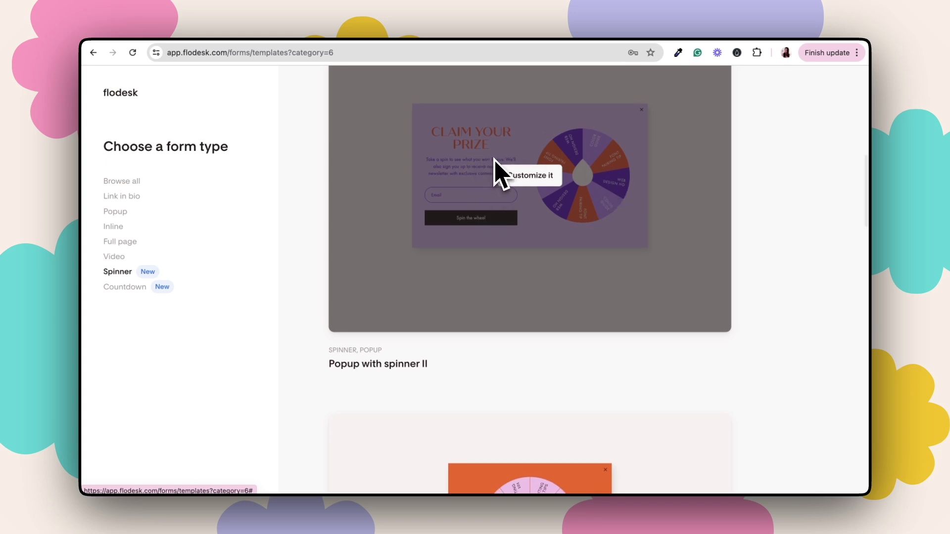
scroll(831, 269, down, 6)
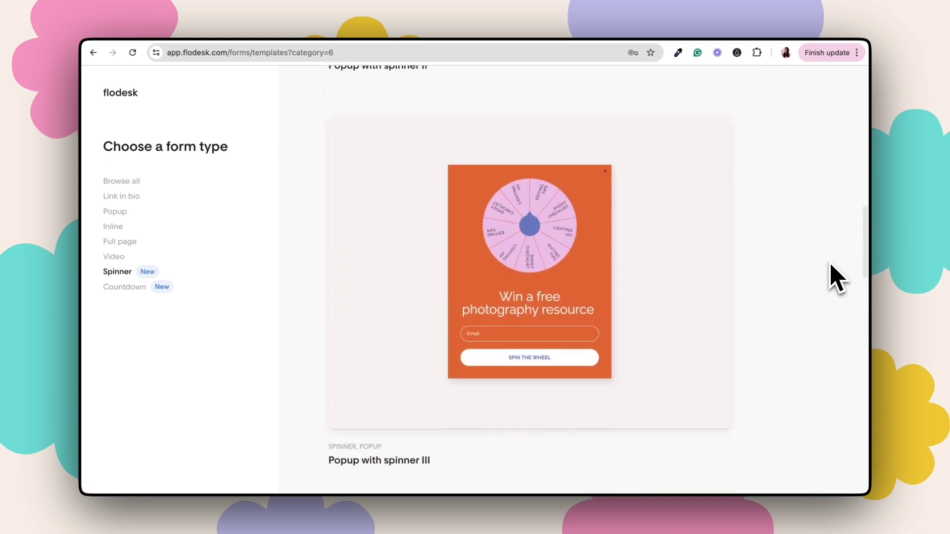
mouse_move(646, 205)
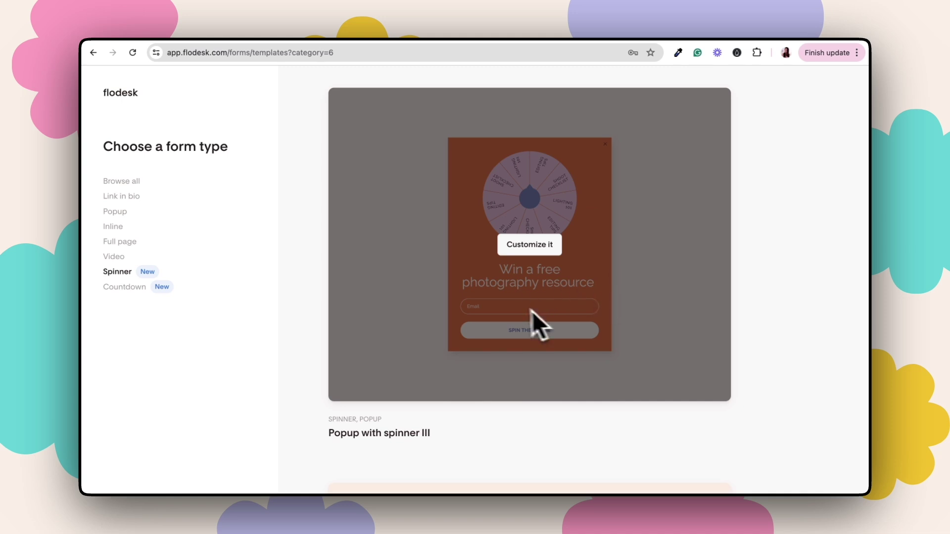
scroll(794, 297, down, 4)
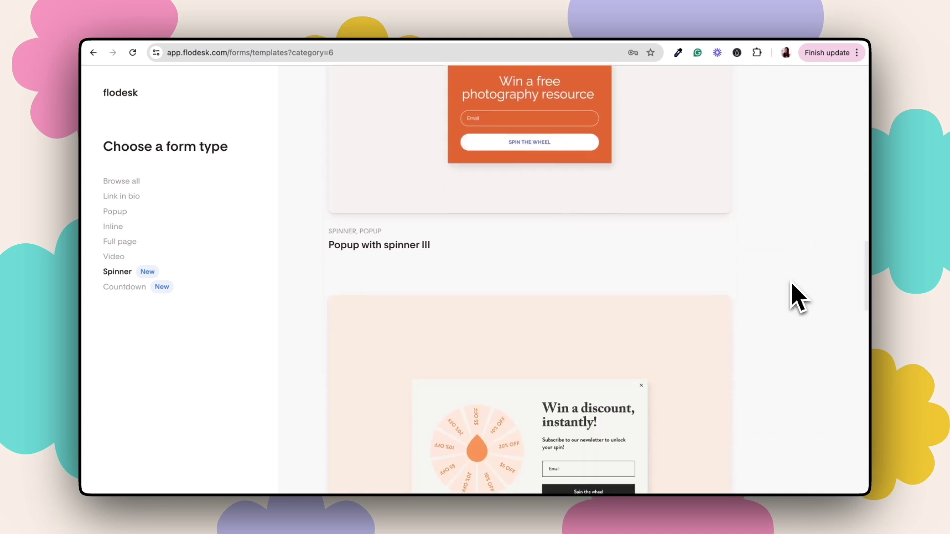
scroll(795, 297, down, 5)
scroll(794, 297, down, 6)
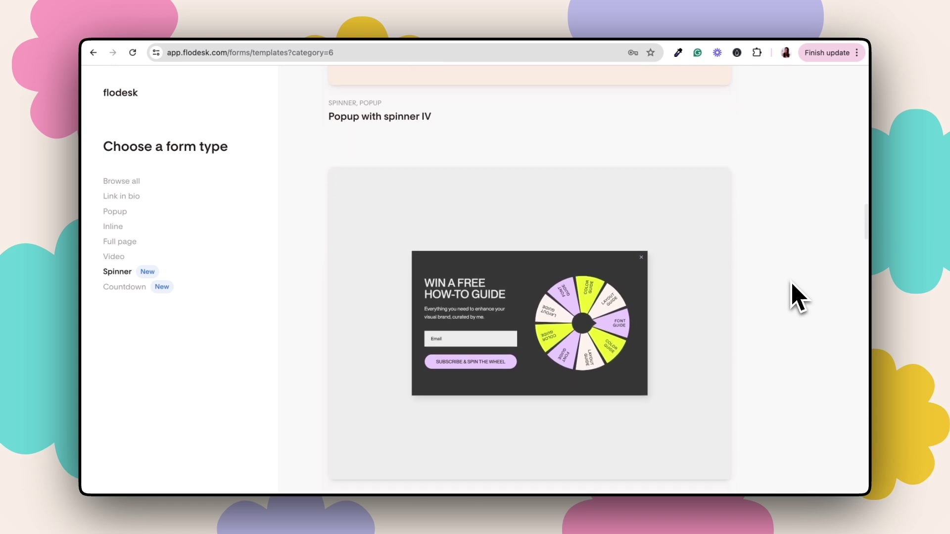
scroll(794, 297, down, 2)
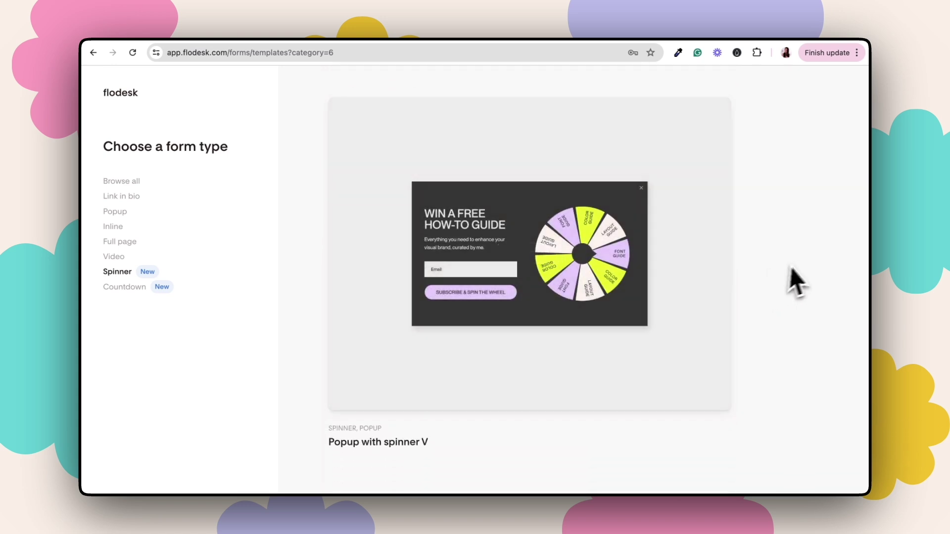
scroll(807, 263, down, 10)
scroll(811, 277, down, 12)
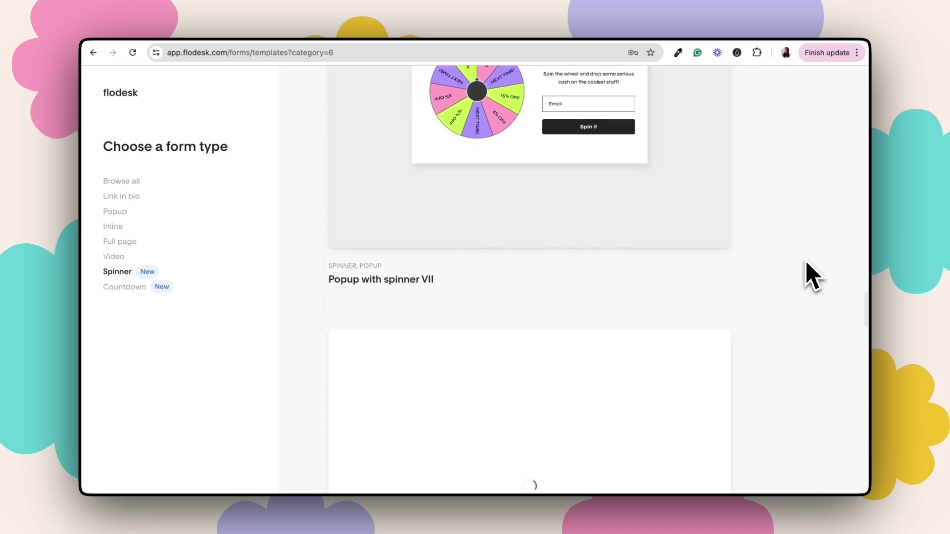
scroll(812, 277, down, 12)
scroll(812, 277, down, 9)
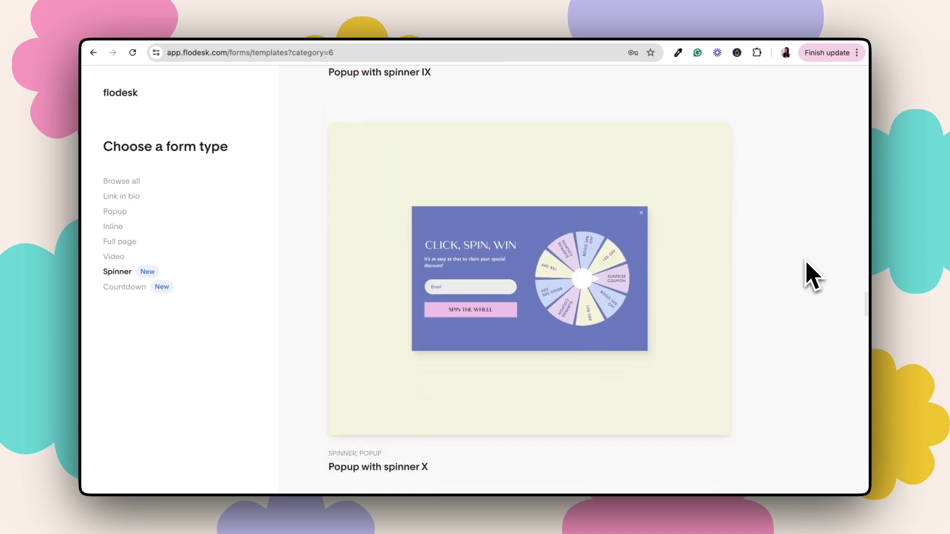
scroll(811, 277, down, 9)
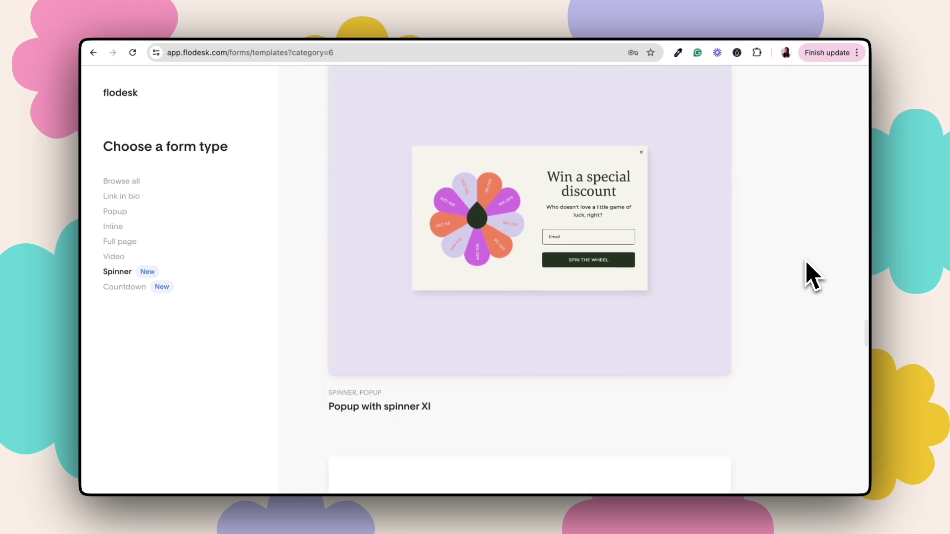
scroll(811, 277, down, 9)
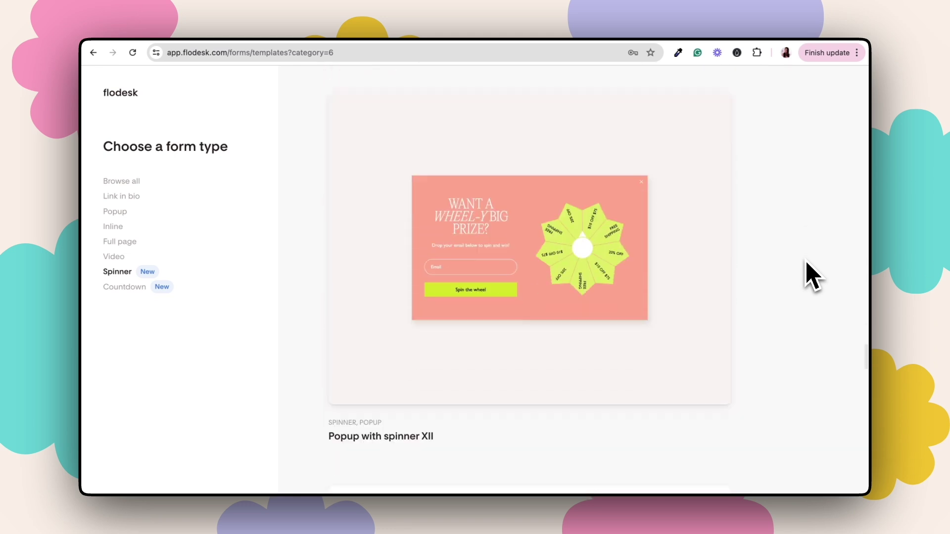
scroll(811, 277, down, 9)
scroll(811, 277, down, 9)
scroll(811, 277, down, 5)
scroll(812, 277, up, 7)
scroll(812, 277, up, 15)
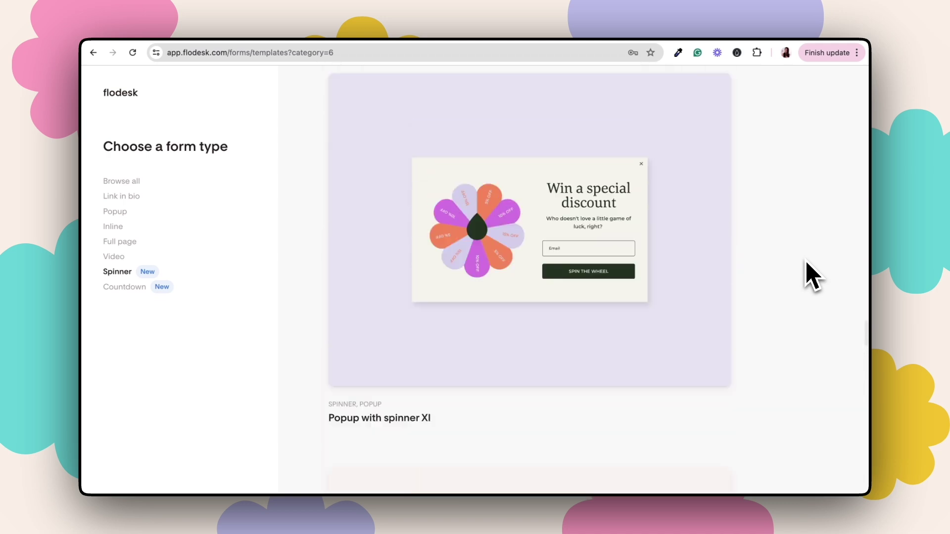
scroll(812, 277, up, 15)
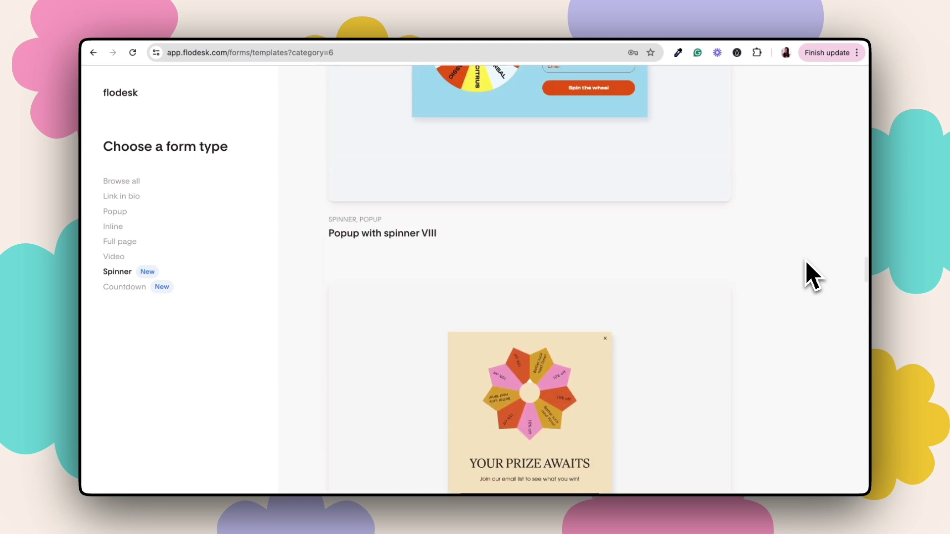
scroll(812, 277, up, 12)
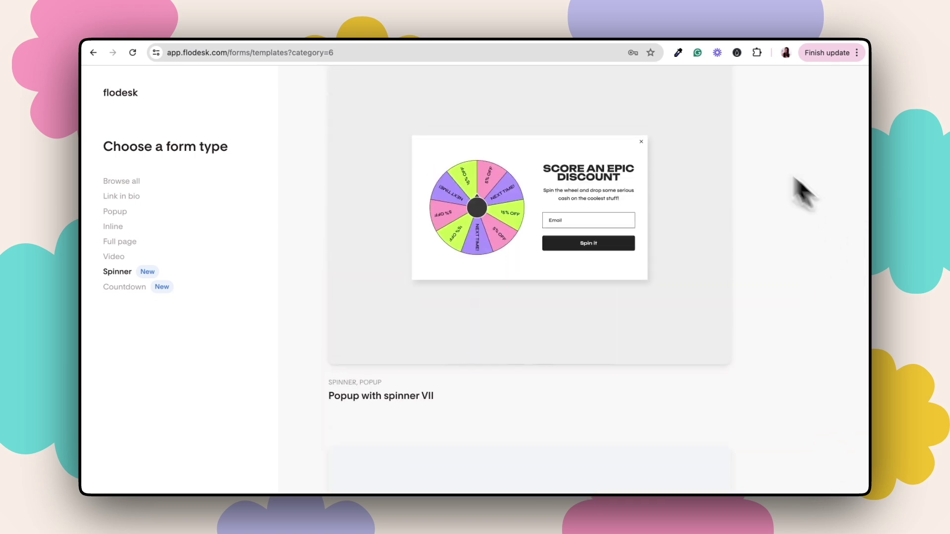
- Customize the Popup with spinner VII template and assign its subscribers to a new segment named "Welcome Sequence Shopify Spinner"
mouse_move(547, 241)
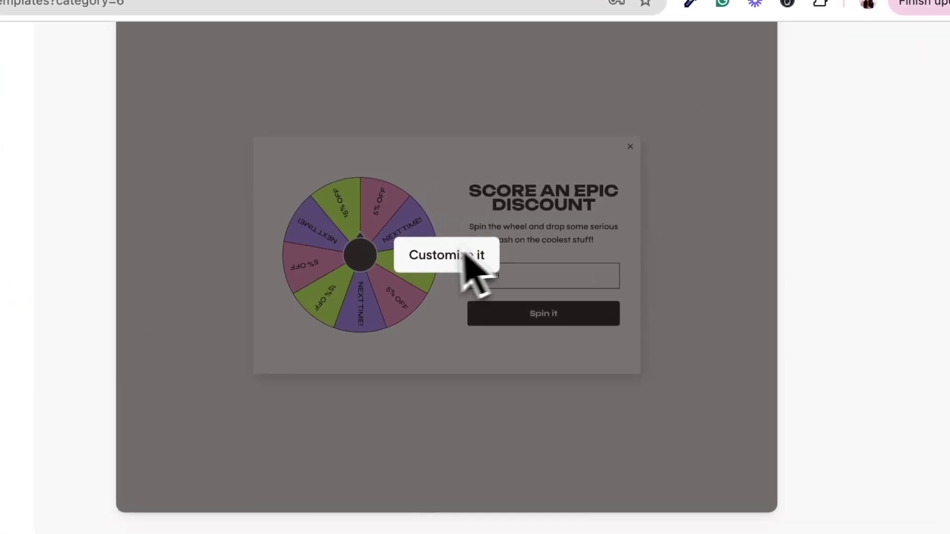
click(454, 258)
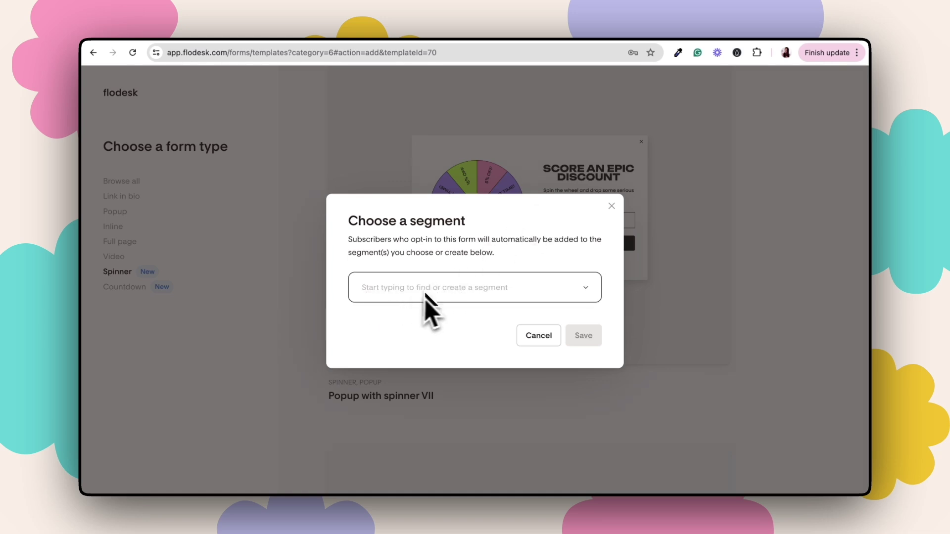
click(461, 292)
text(Welcome Sequence Shopify)
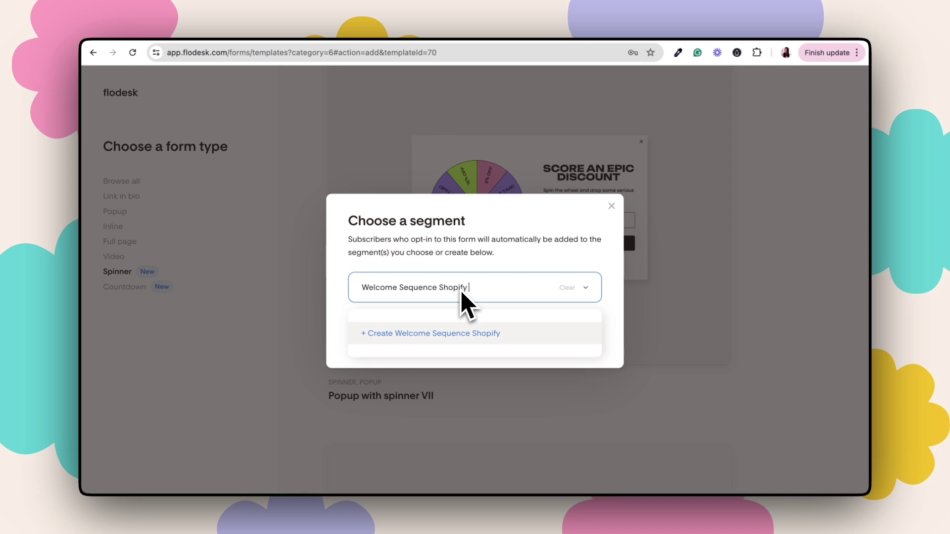
text(Spinner)
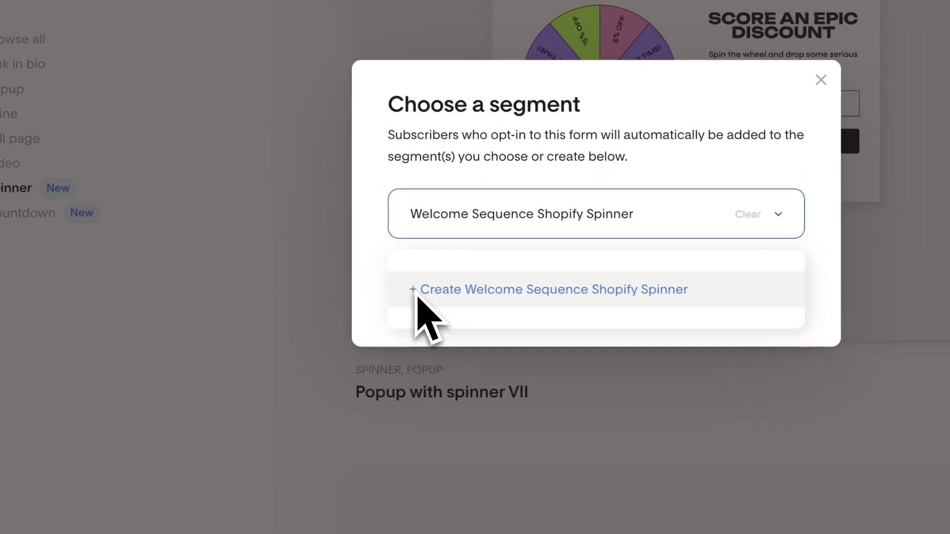
click(418, 296)
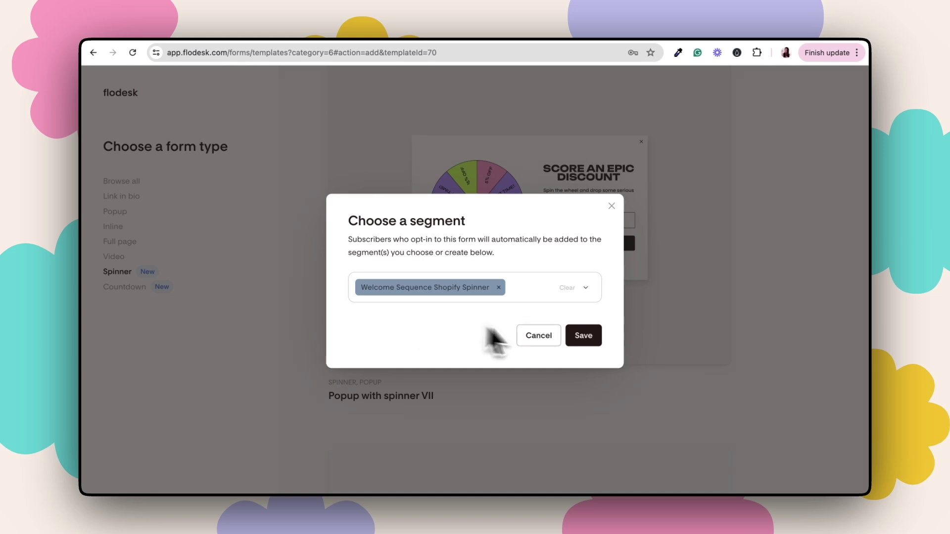
click(590, 334)
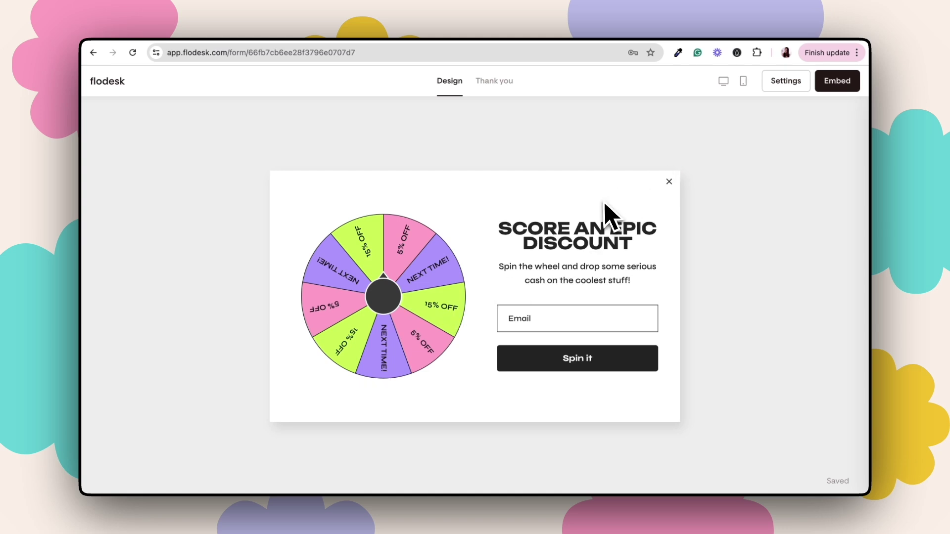
- Replace the popup heading with "SPIN THE WHEEL TO WIN A HUGE DISCOUNT"
click(592, 235)
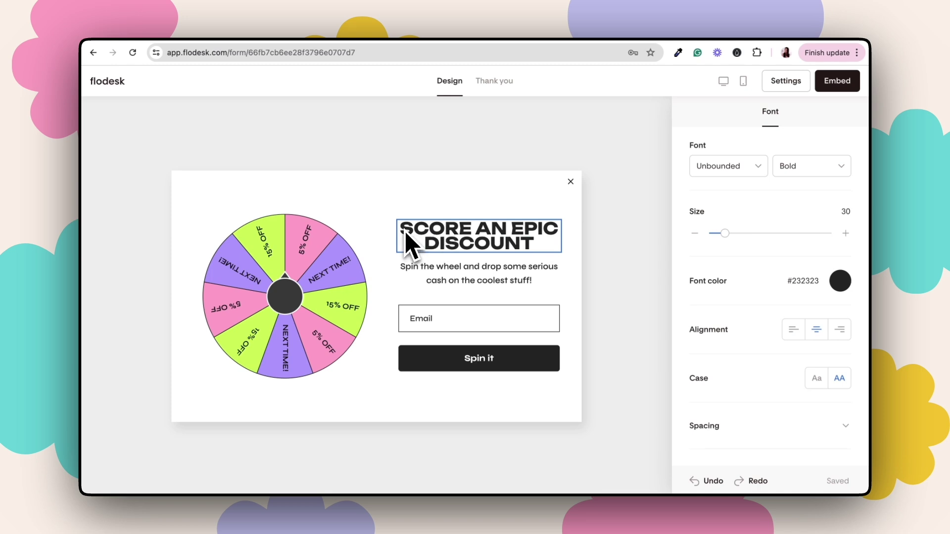
drag(404, 229, 555, 269)
text(SPIN THE WHEEL TO WIN A HUGE DISCOUNT)
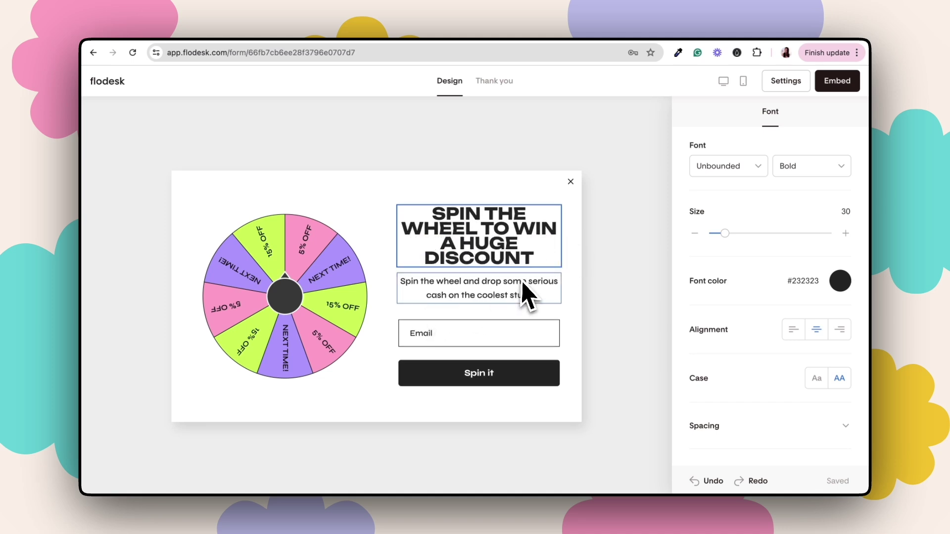
- Turn off the form's description text beneath the heading
click(506, 288)
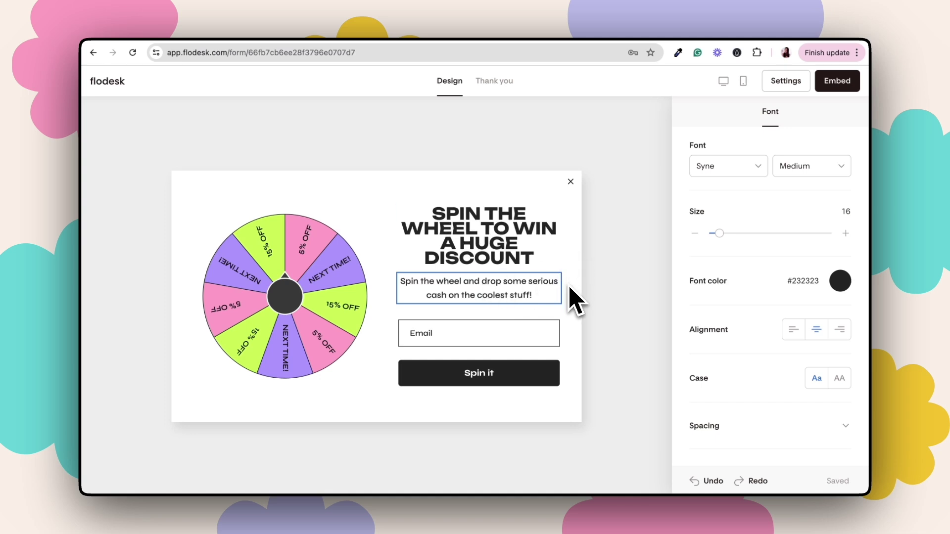
click(788, 88)
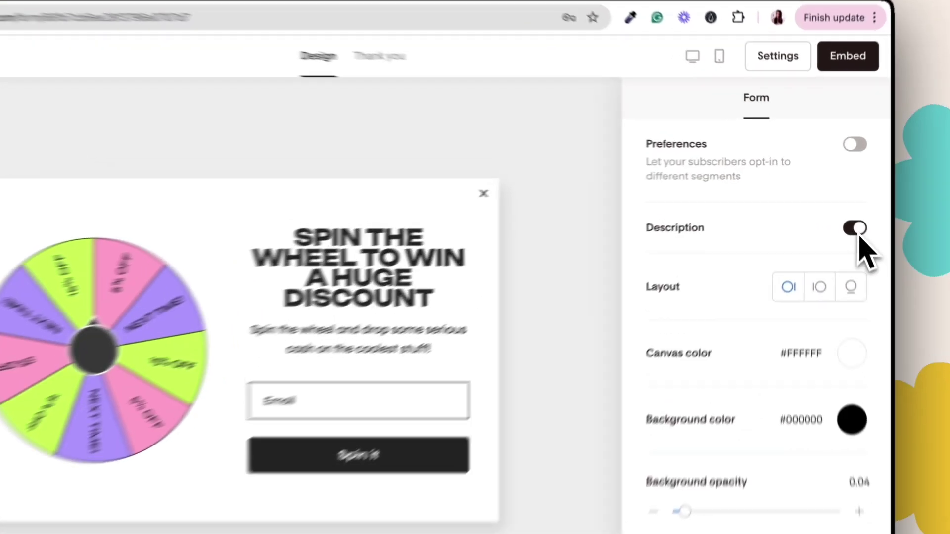
click(845, 209)
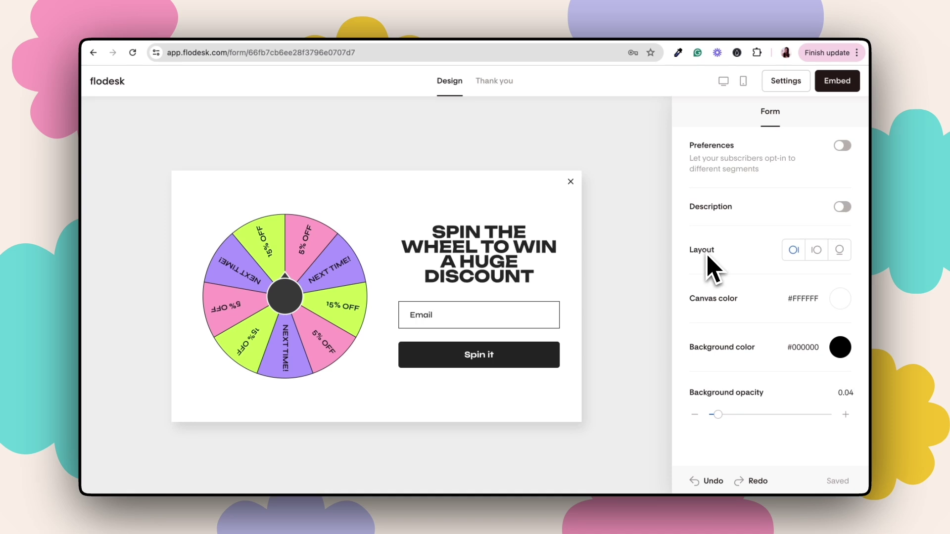
- Try the layouts with the wheel after and above the text, and return to the layout with the wheel before the text
click(817, 251)
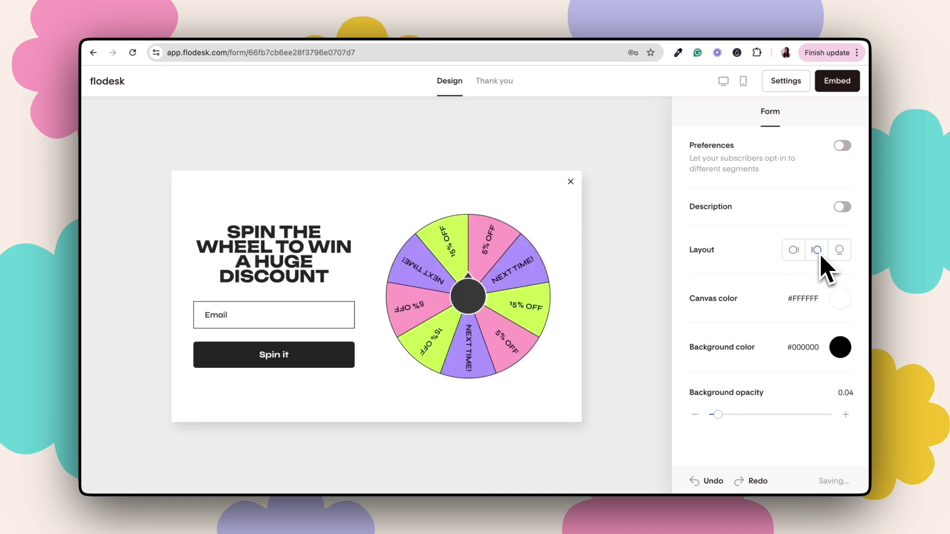
click(839, 250)
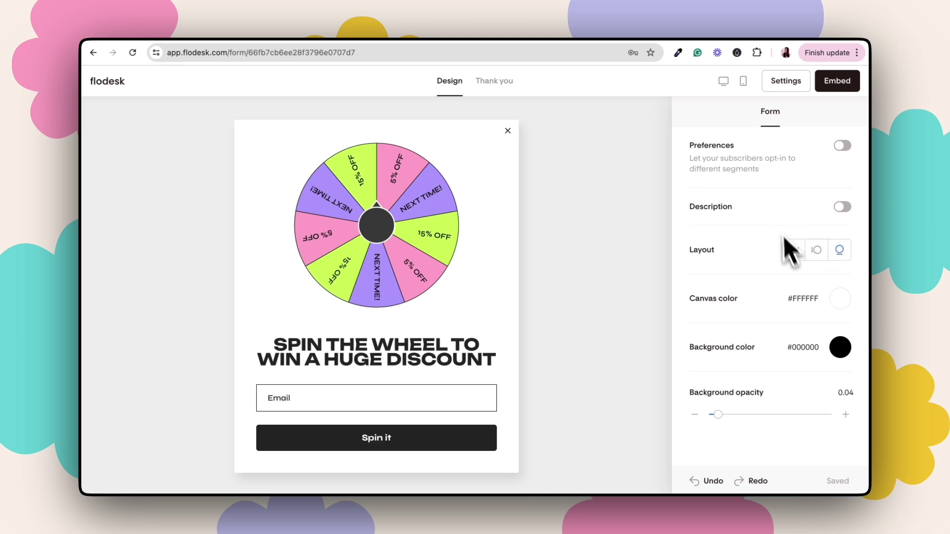
click(798, 254)
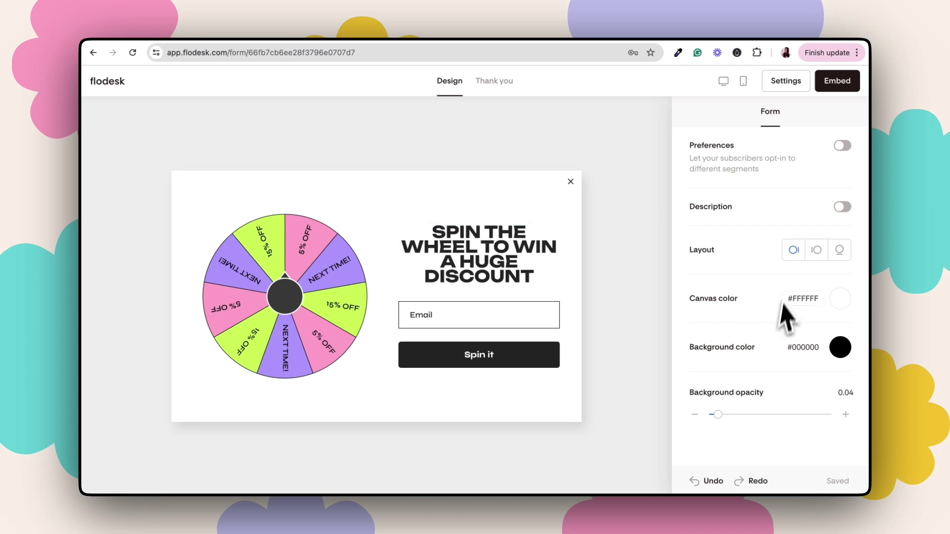
- Set the form's canvas color to the cream brand color #FBF1E8
click(847, 305)
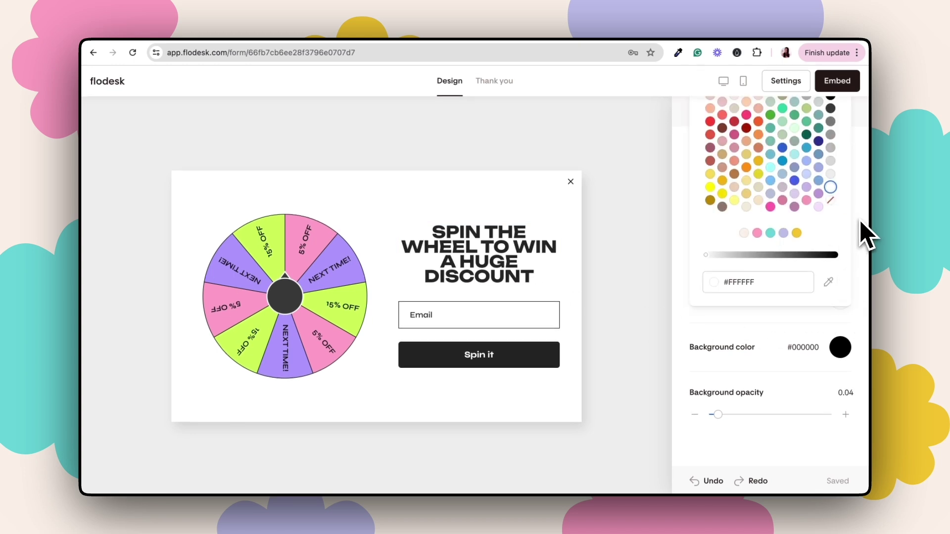
click(743, 233)
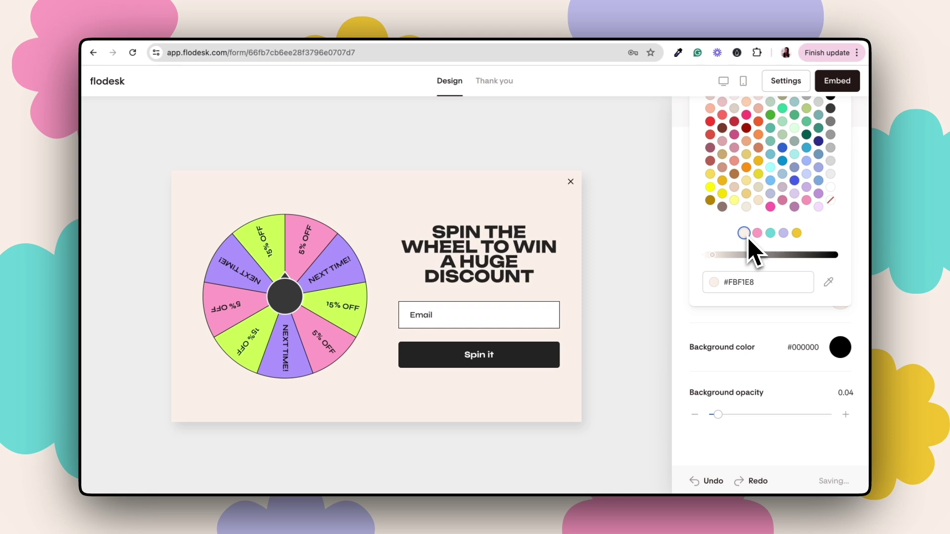
- Add a First name field to the form and place it above the Email field
click(866, 268)
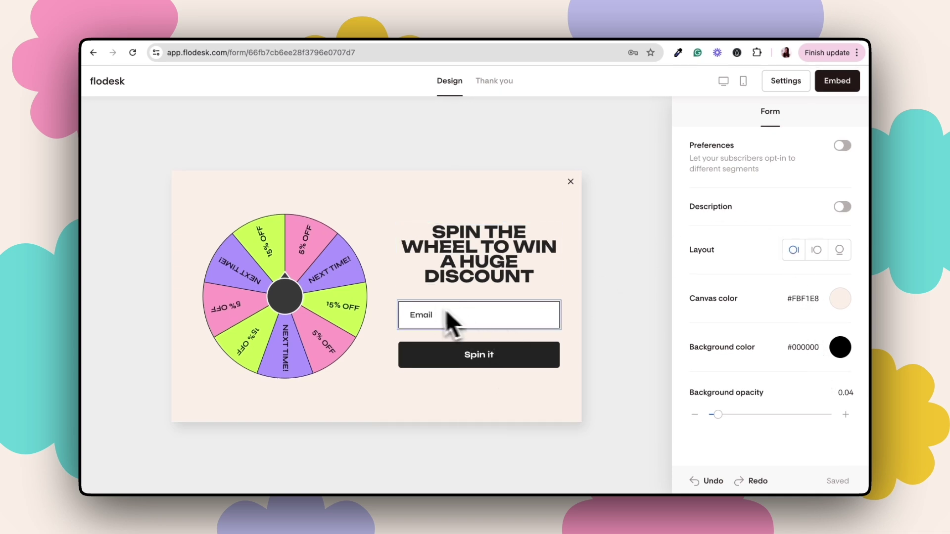
click(558, 324)
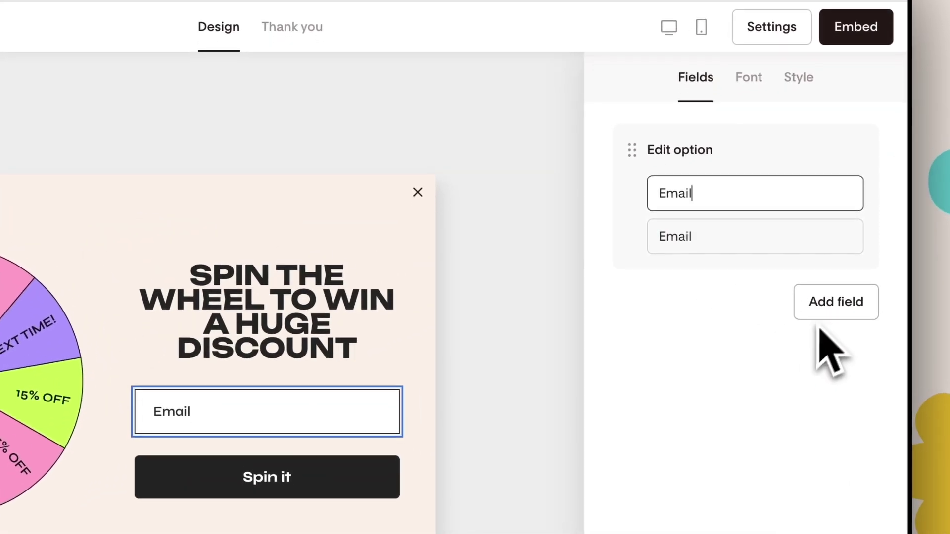
click(837, 315)
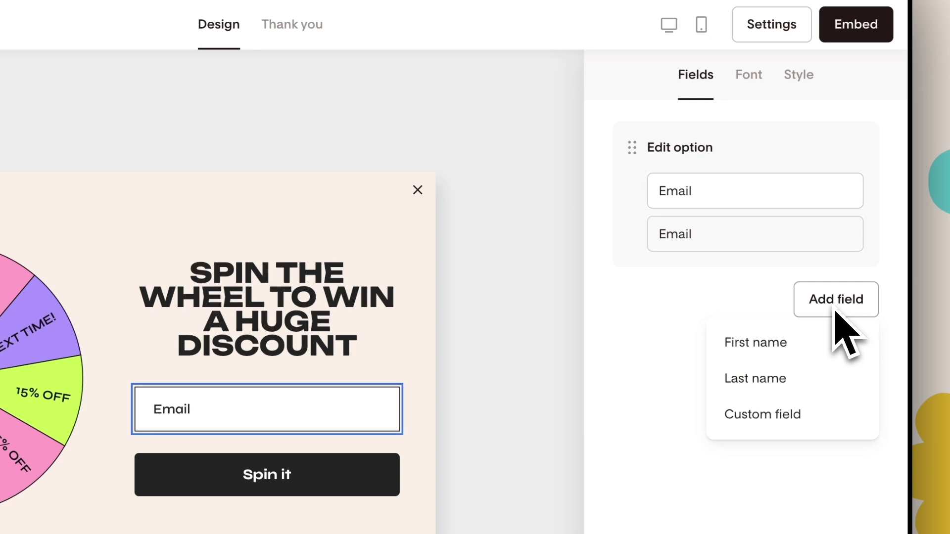
click(764, 349)
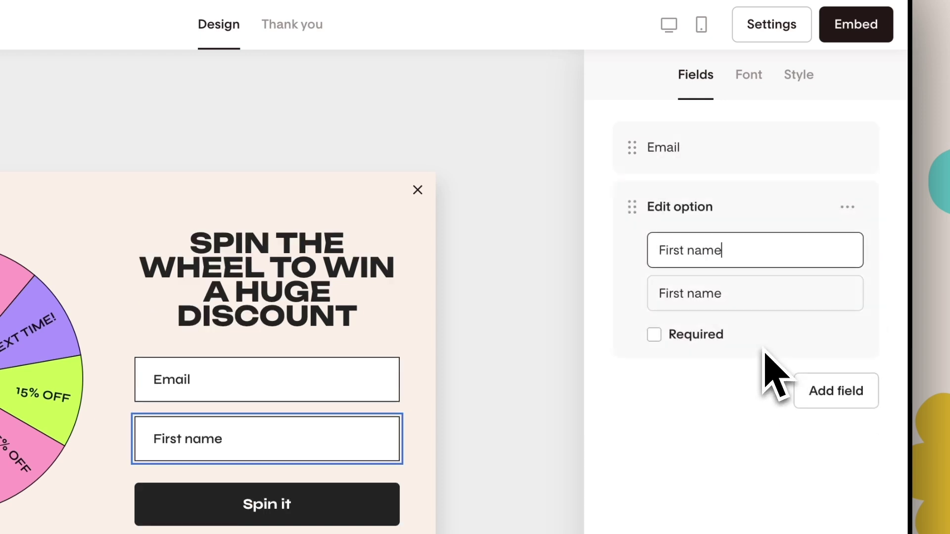
drag(631, 208, 657, 128)
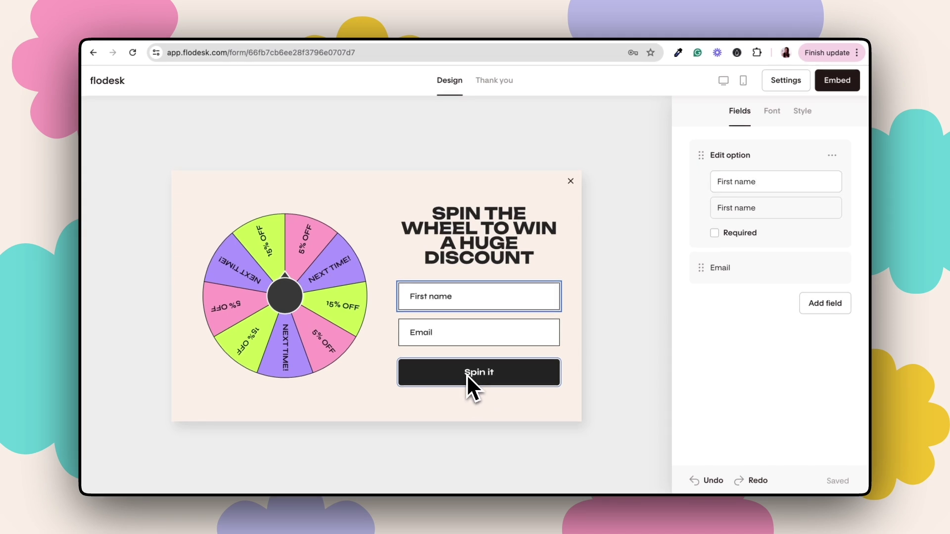
- Change the form button's text from "Spin it" to "Try Your Luck!"
click(467, 374)
drag(465, 375, 506, 374)
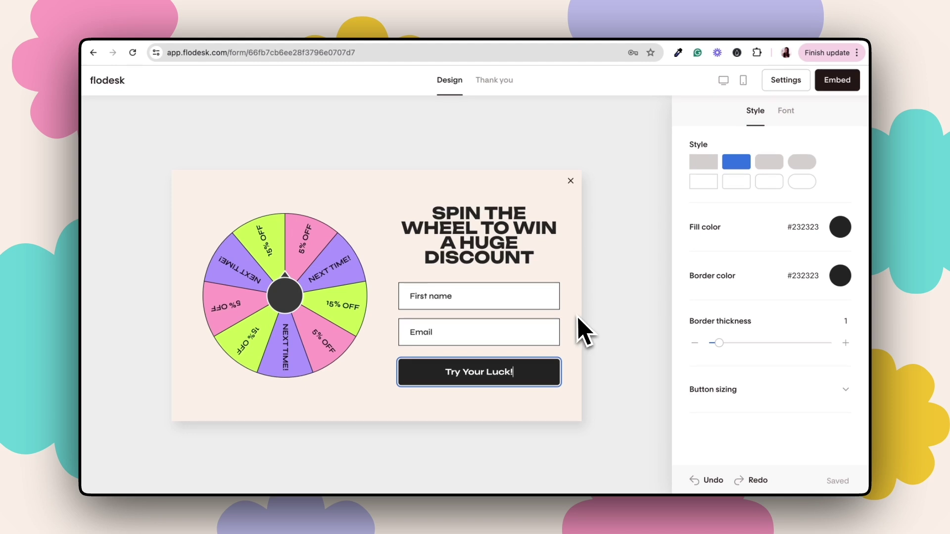
click(571, 328)
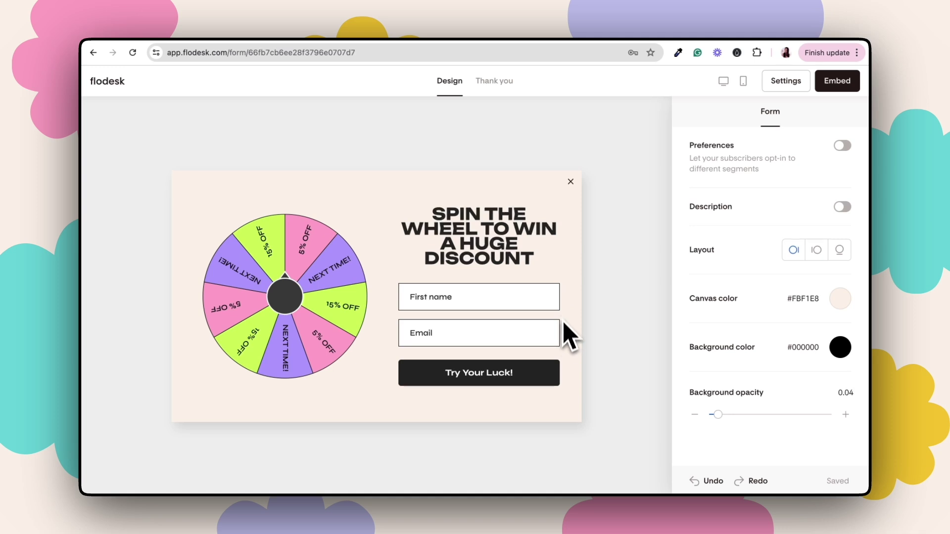
- Try the outlined pill style on the form's input fields and settle on the filled pill style with fully rounded ends
click(554, 306)
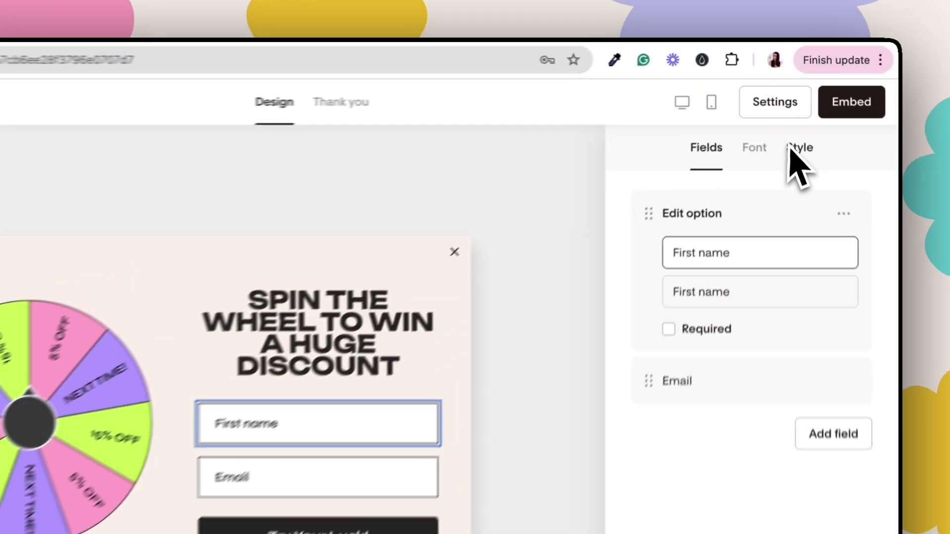
click(802, 112)
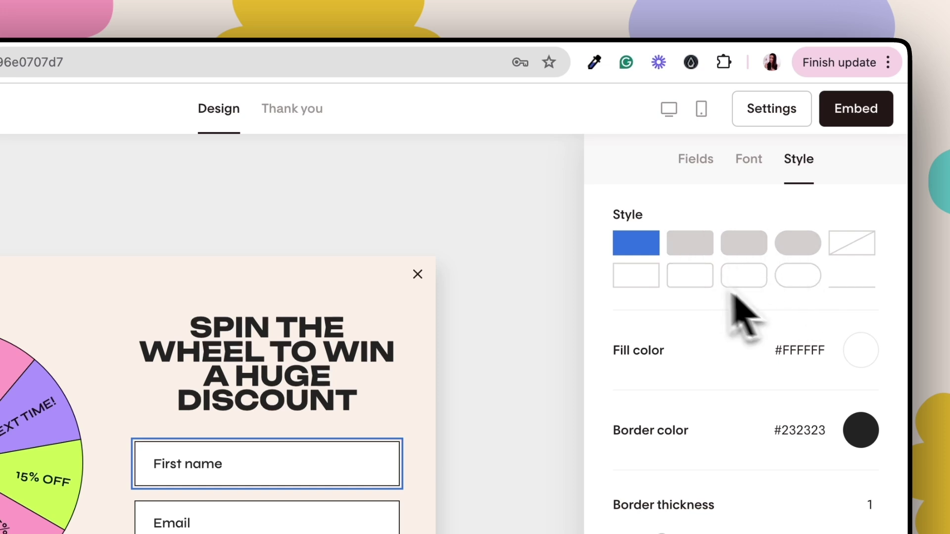
click(808, 292)
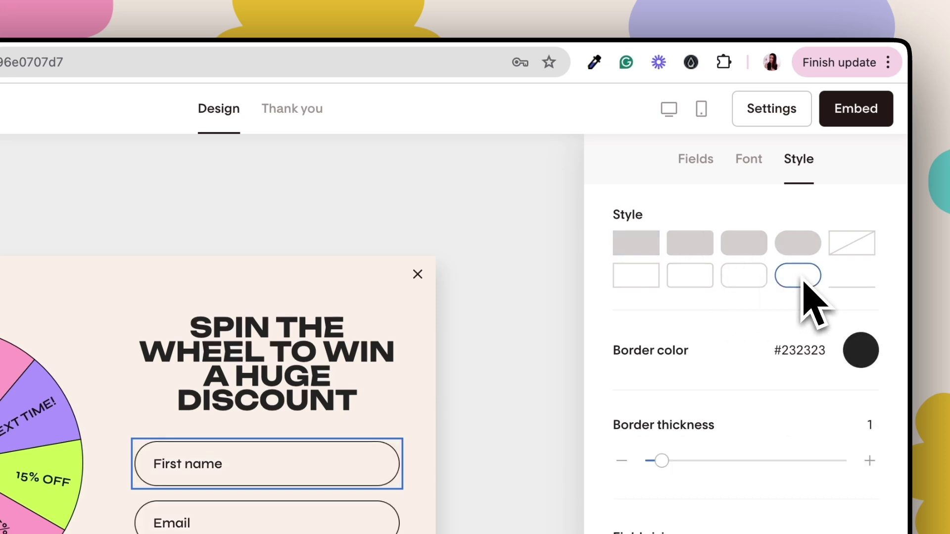
click(801, 245)
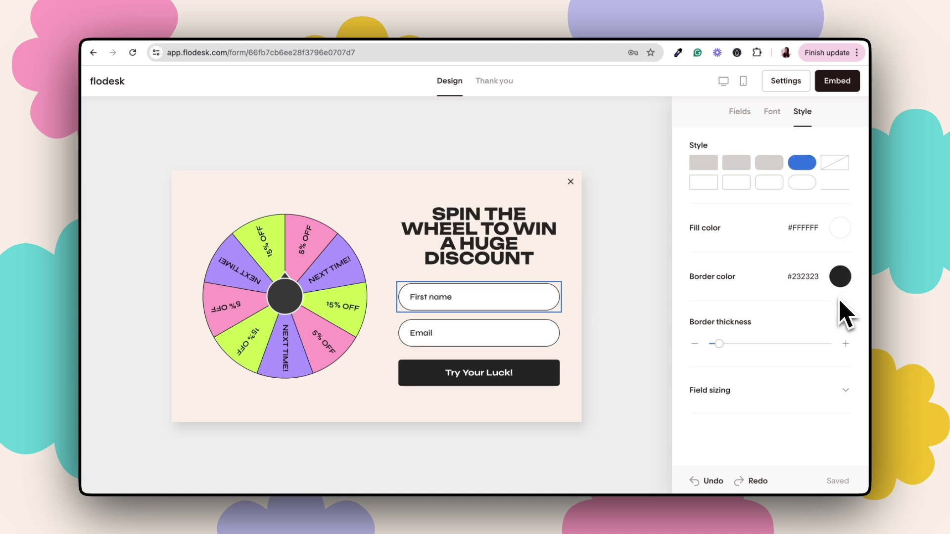
- Give the "Try Your Luck!" button the filled pill style with fully rounded ends
click(556, 381)
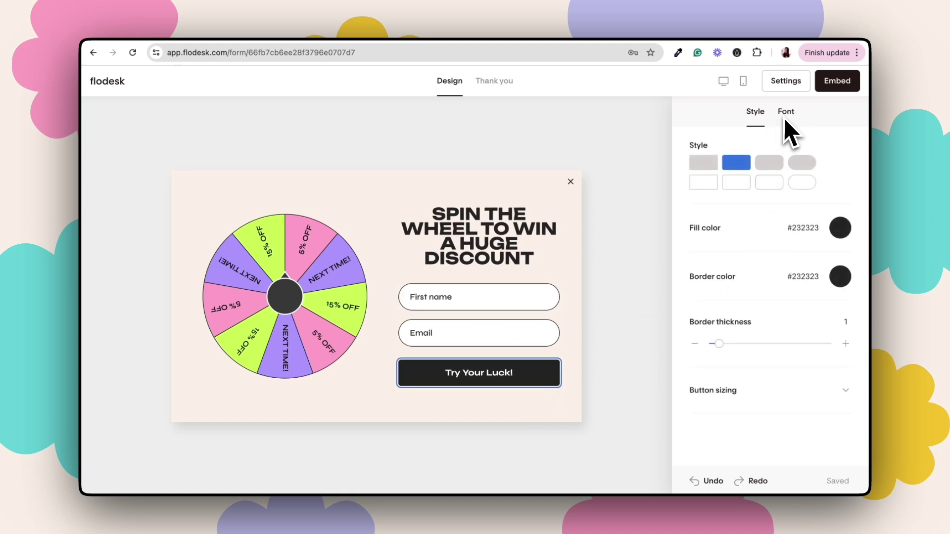
click(808, 166)
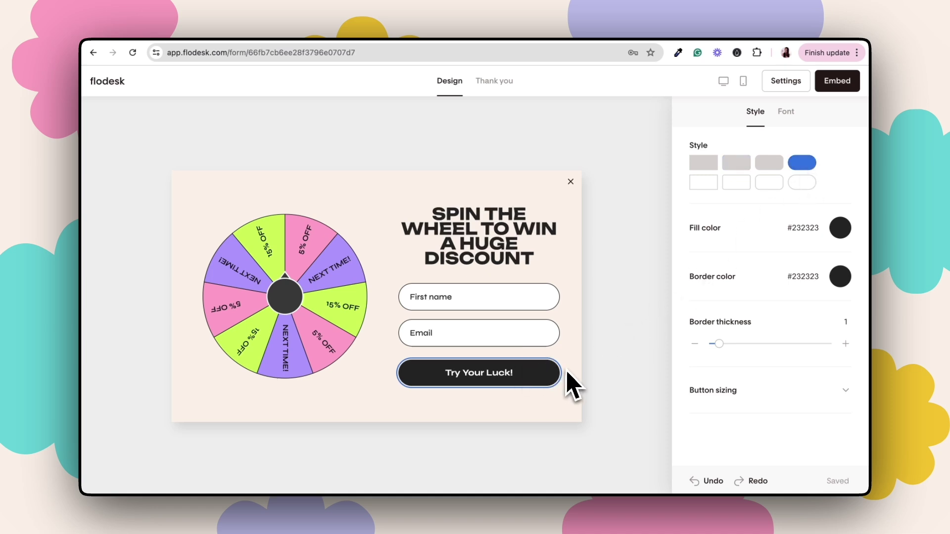
click(575, 358)
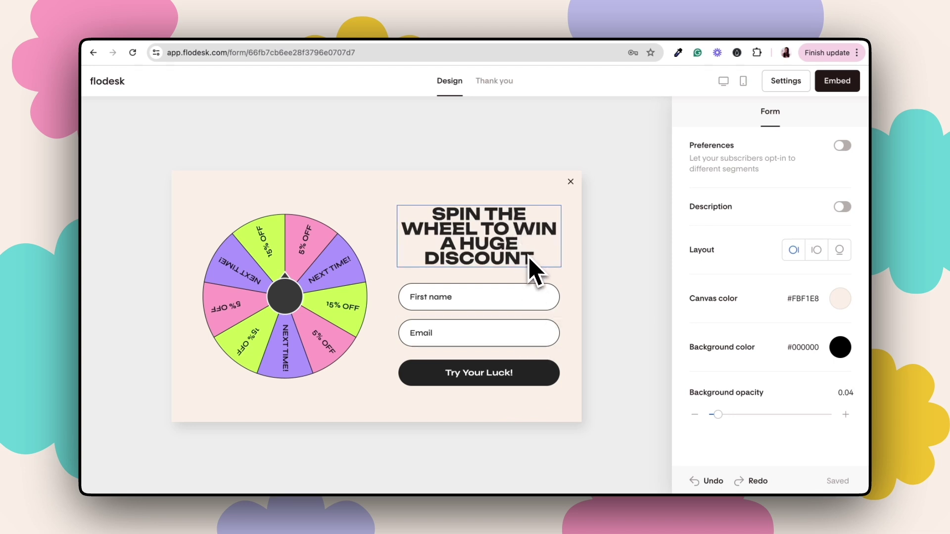
- Set the popup heading's font to the brand font Agrandir
click(550, 248)
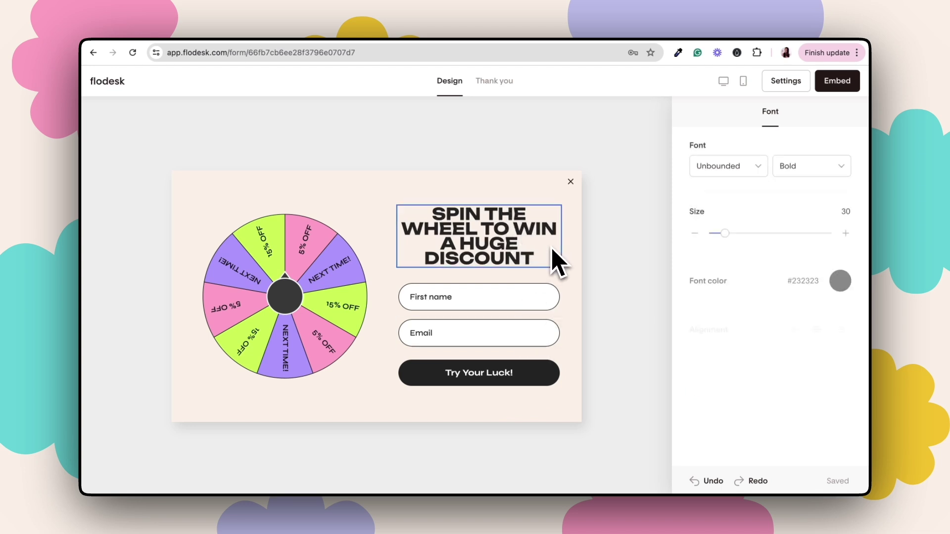
click(759, 171)
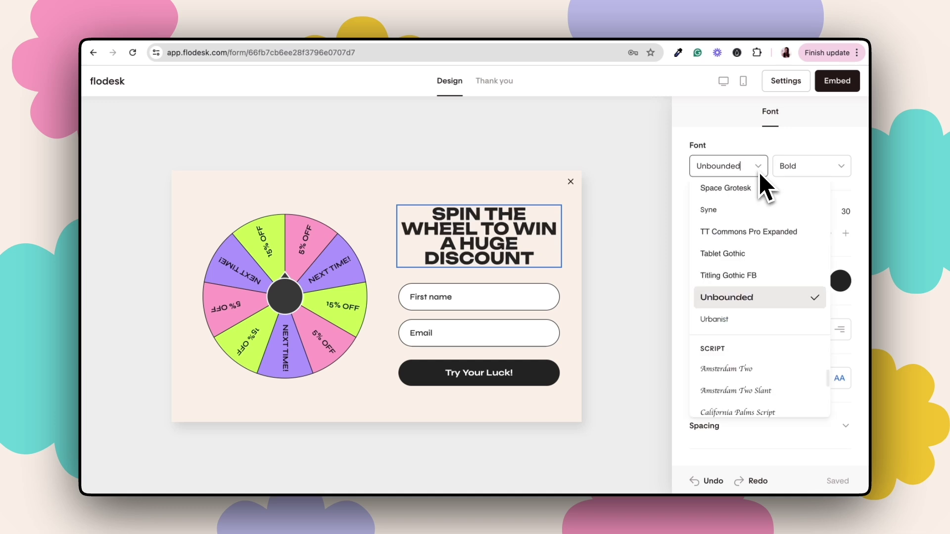
scroll(752, 258, up, 15)
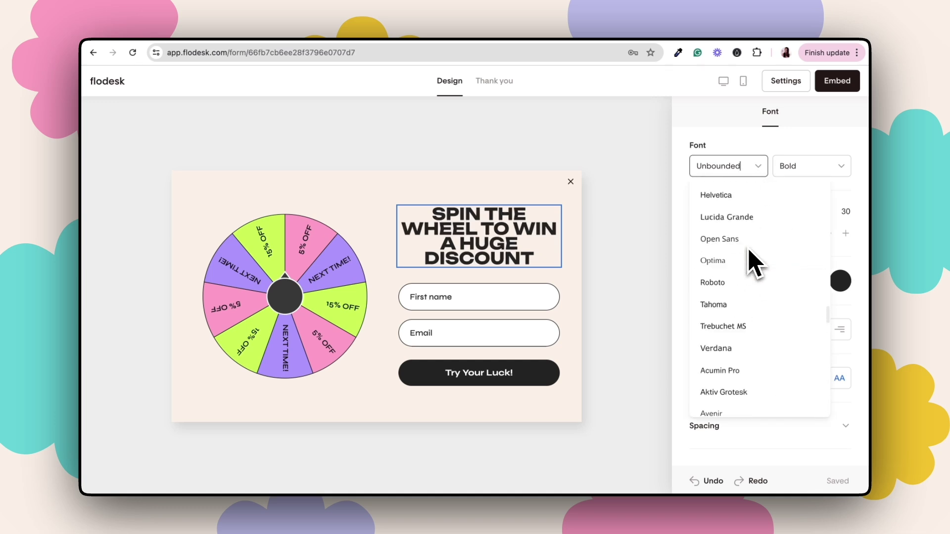
scroll(754, 263, up, 5)
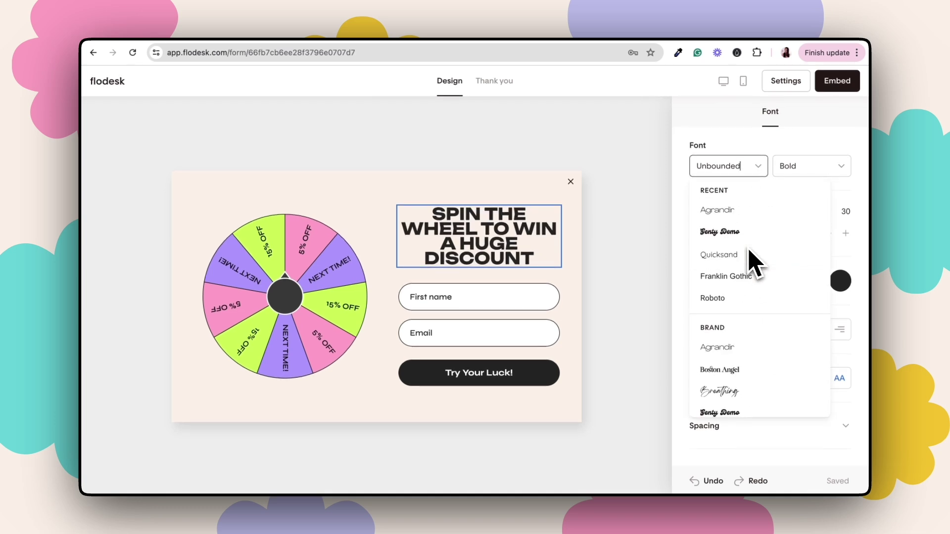
scroll(757, 278, down, 3)
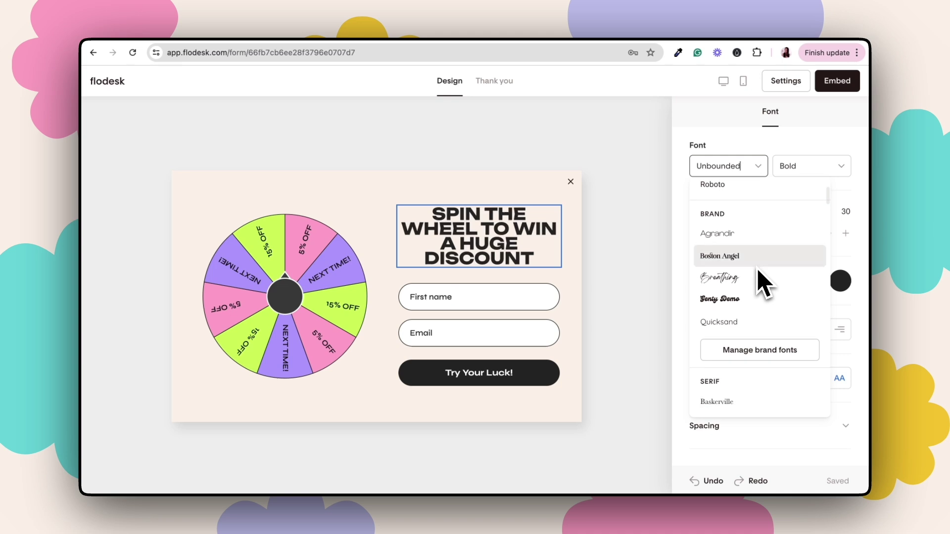
click(733, 237)
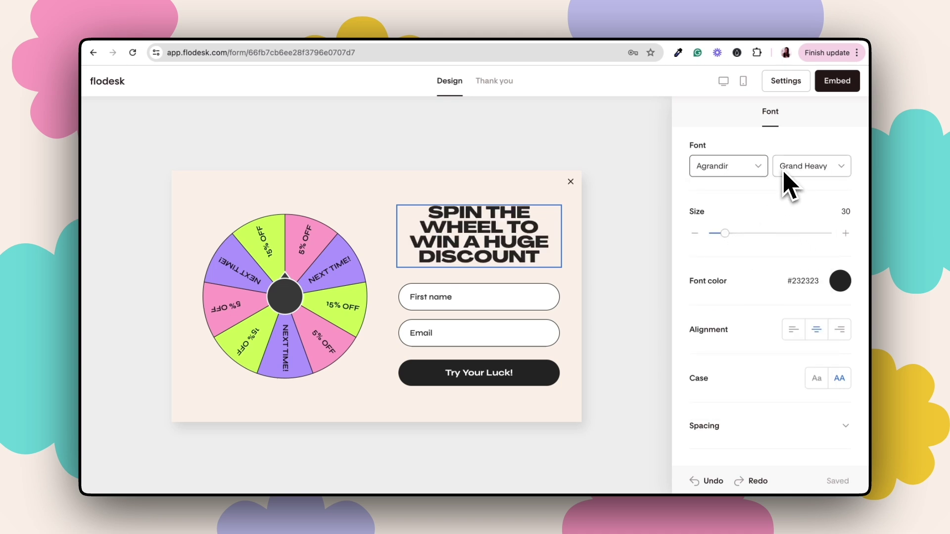
- Set the "Try Your Luck!" button text's font to Agrandir
click(523, 379)
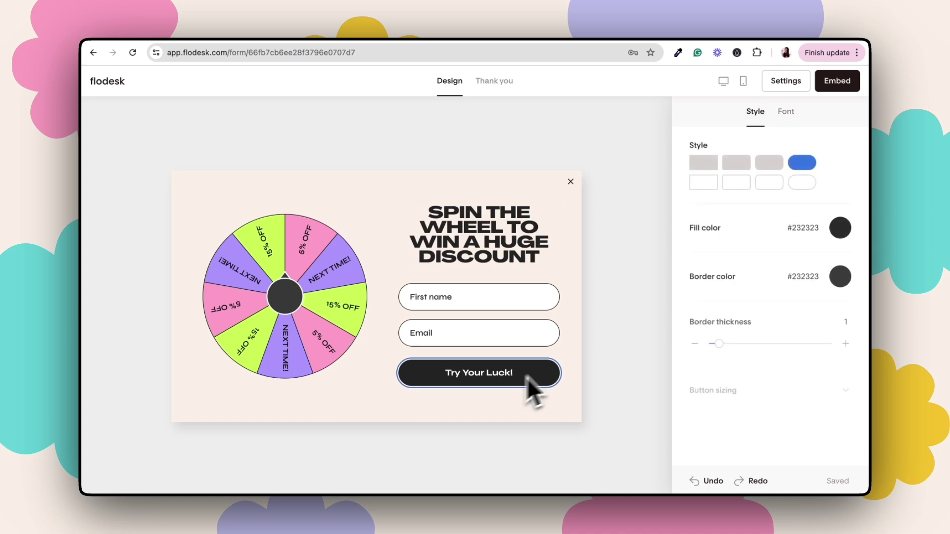
click(792, 116)
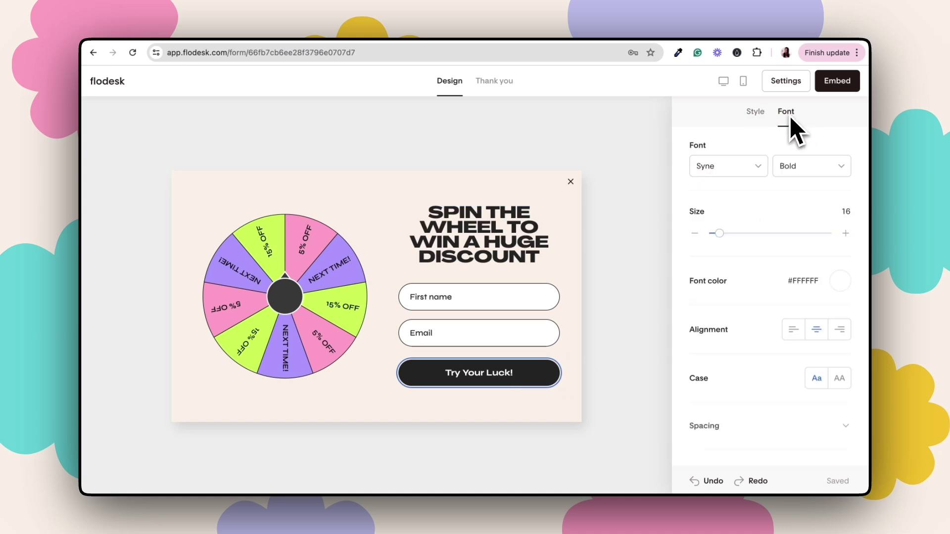
click(758, 171)
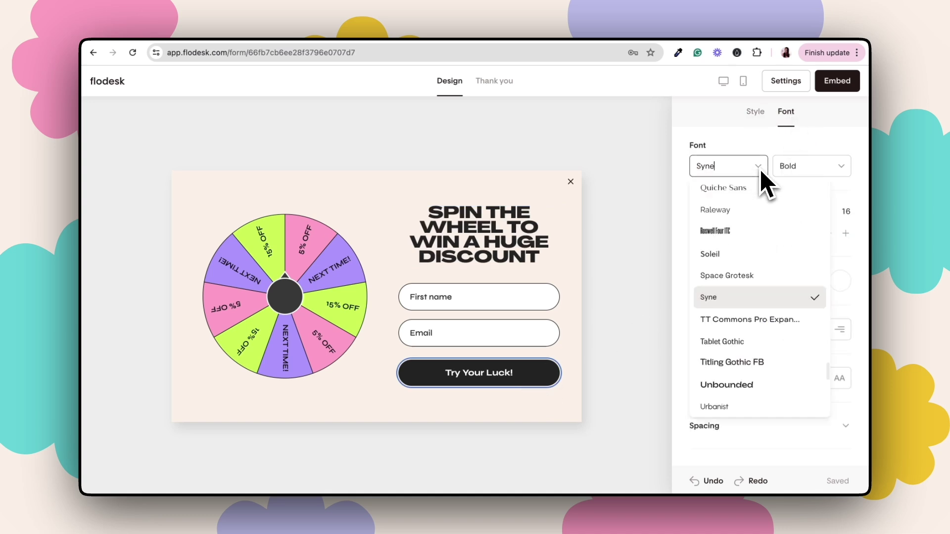
scroll(800, 271, up, 10)
scroll(801, 273, up, 5)
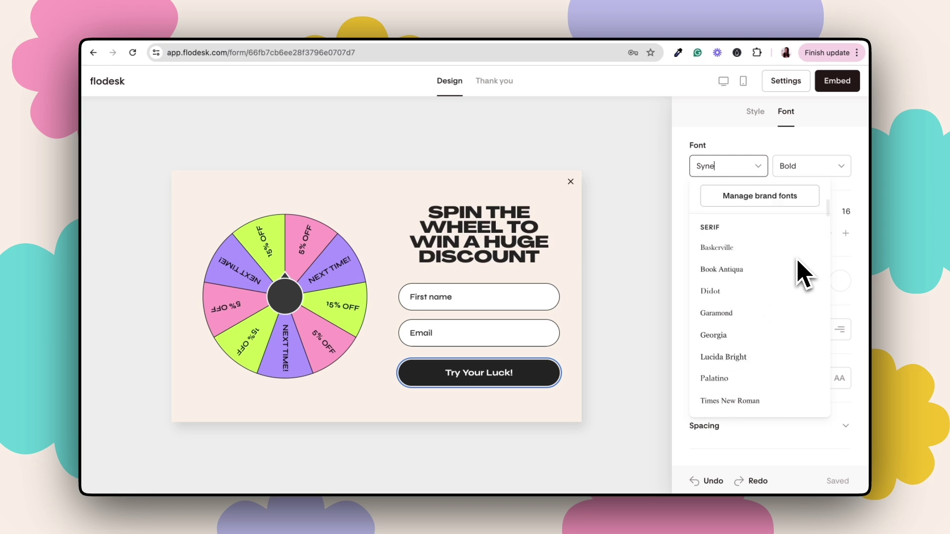
click(746, 207)
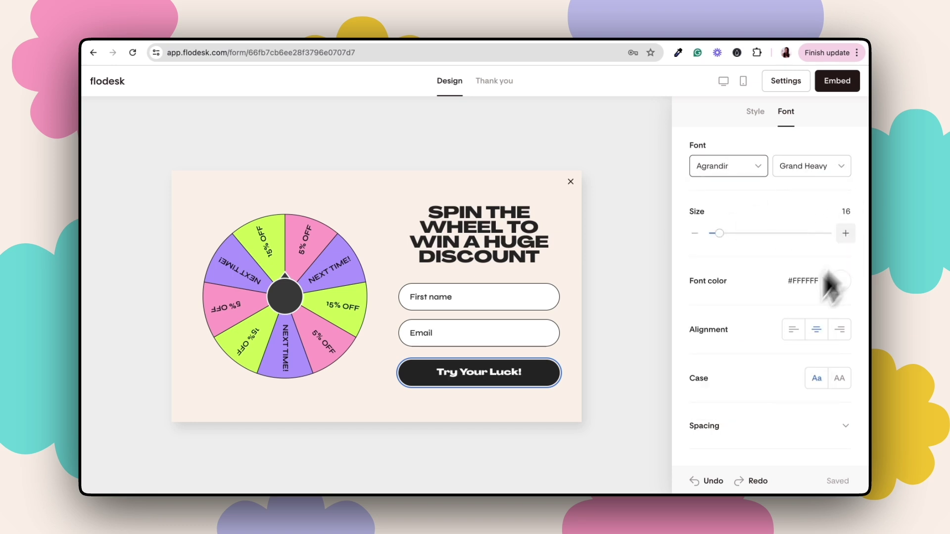
- Make the button text all uppercase and increase its letter spacing to 1.7
click(839, 378)
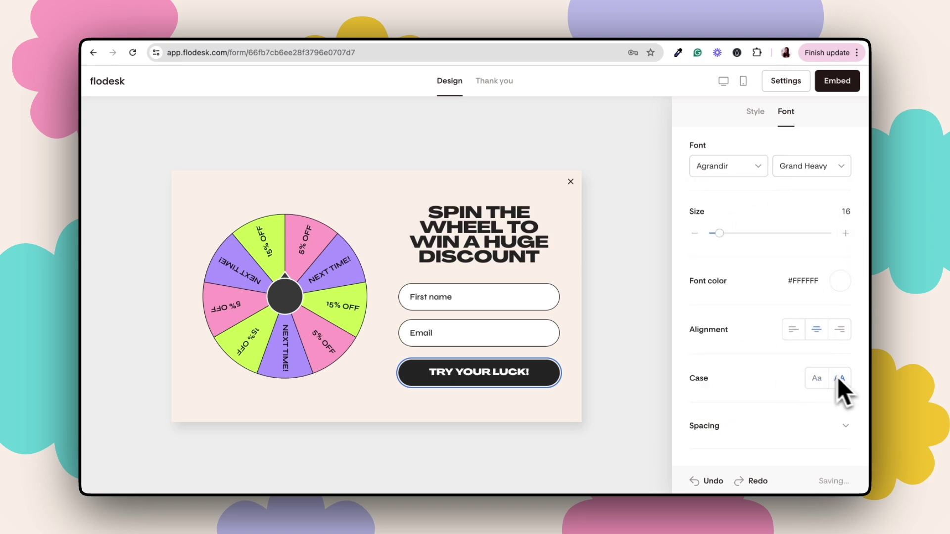
click(836, 426)
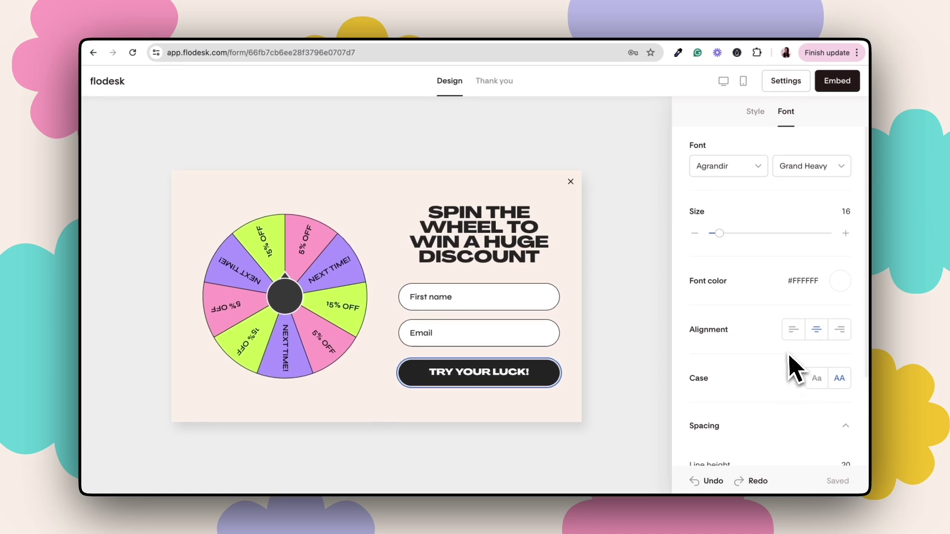
scroll(789, 365, down, 3)
click(845, 429)
click(846, 429)
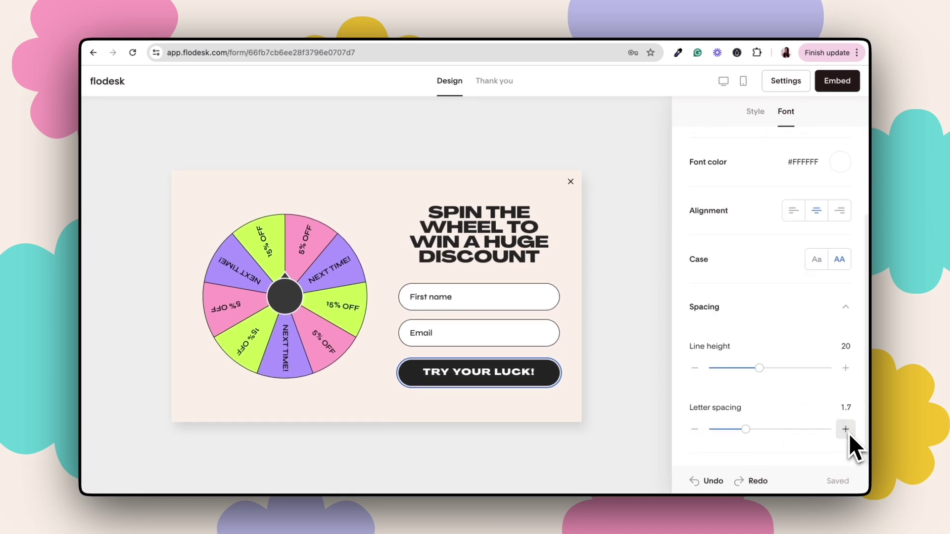
- Set the First name and Email field text's font to the brand font Agrandir
click(446, 302)
click(771, 112)
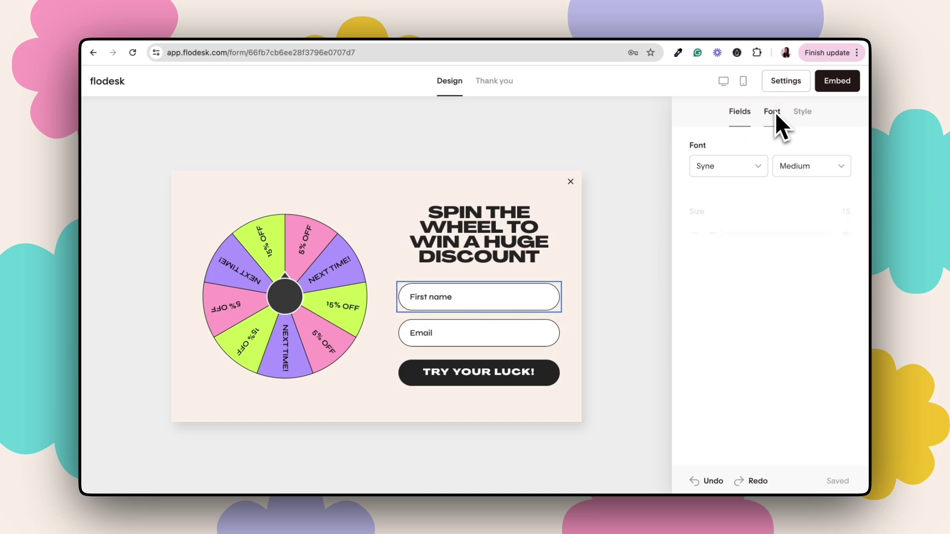
click(762, 166)
scroll(767, 244, down, 3)
click(734, 326)
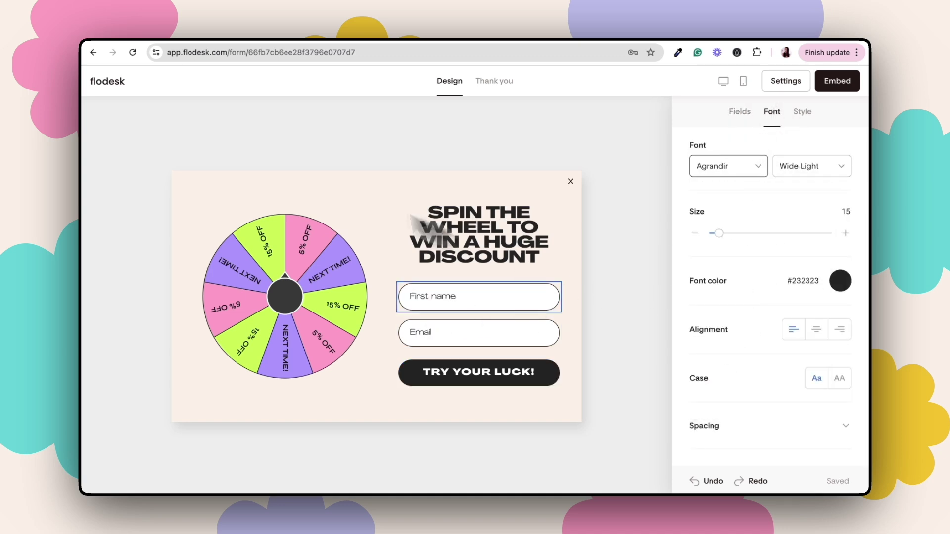
click(574, 215)
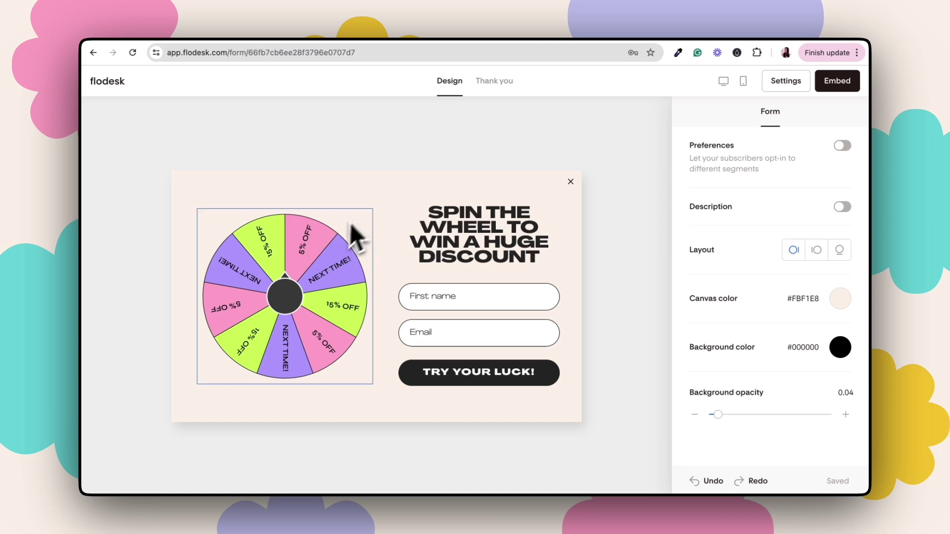
- Try out the different wheel shapes and go back to the plain round nine-slice wheel
click(361, 232)
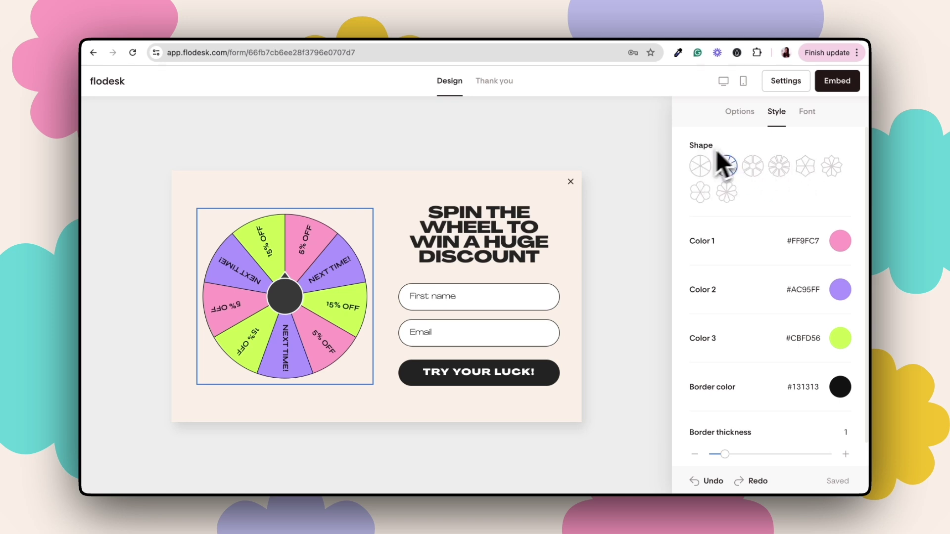
click(700, 166)
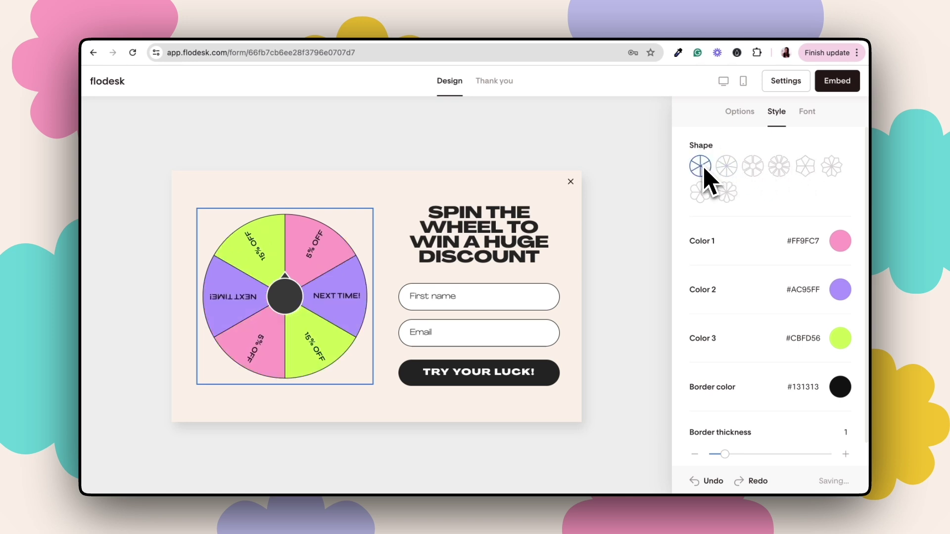
click(734, 170)
click(755, 174)
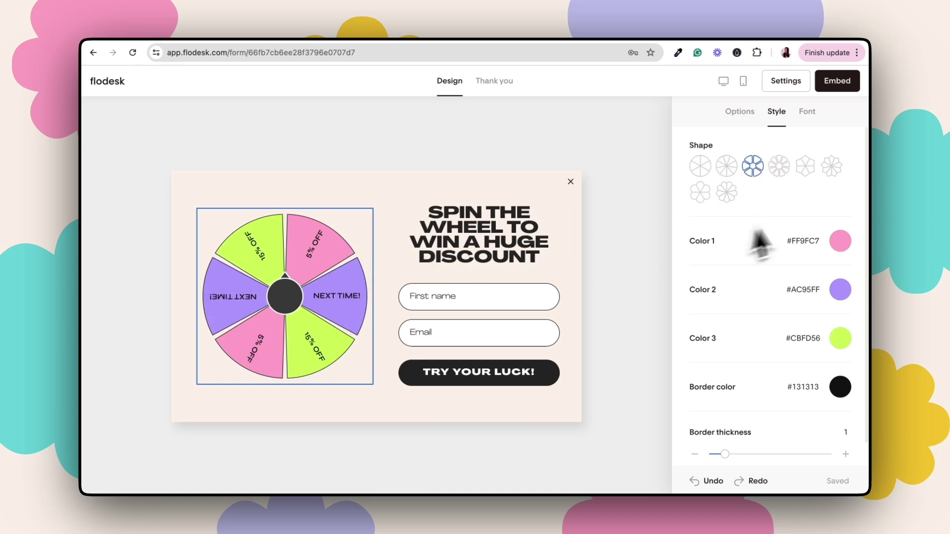
click(783, 172)
click(806, 168)
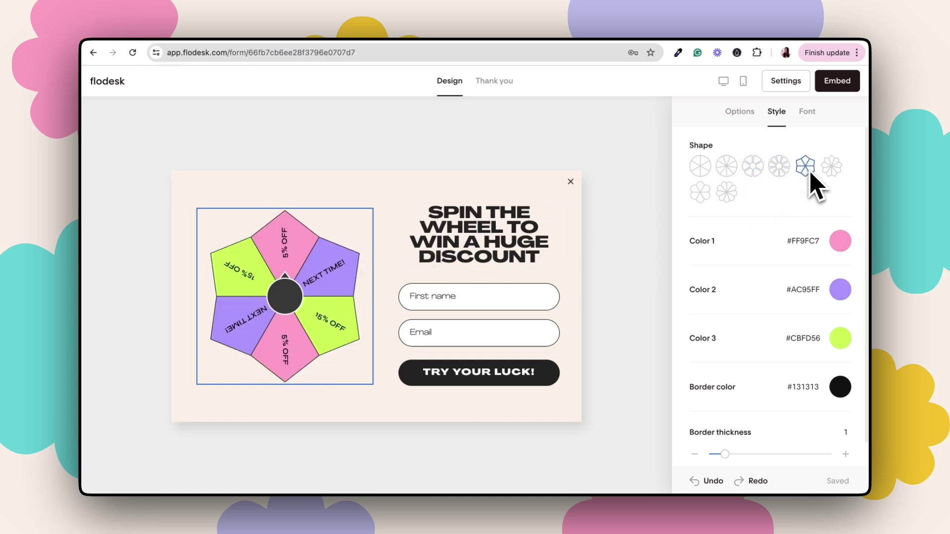
click(837, 168)
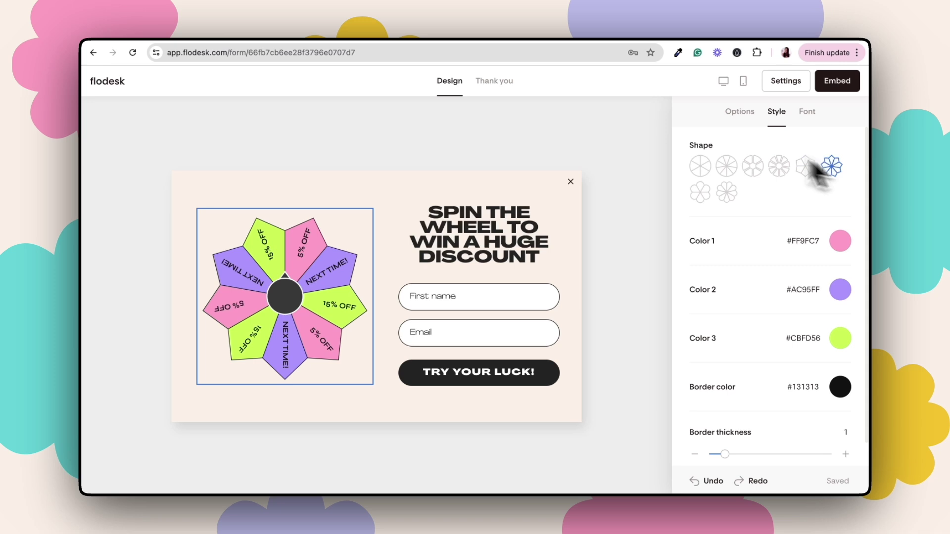
click(701, 195)
click(730, 193)
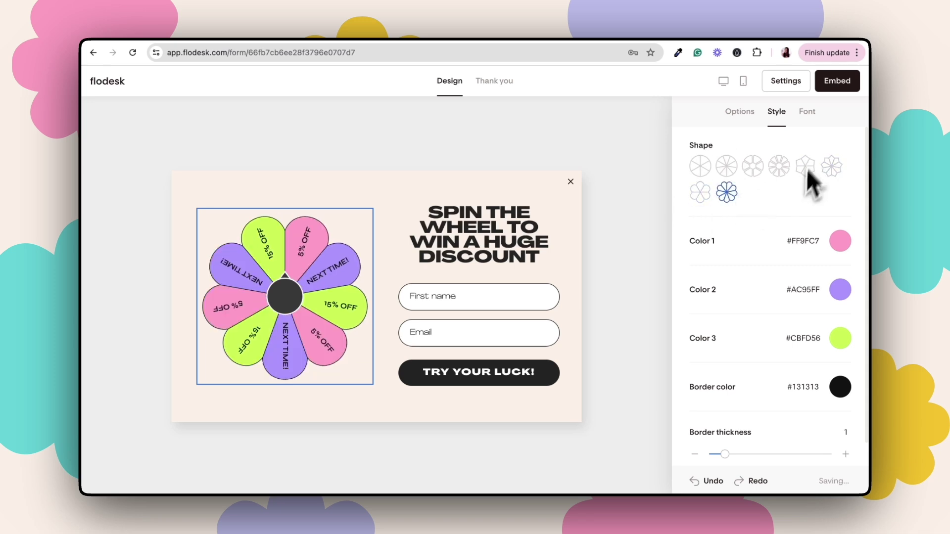
click(725, 171)
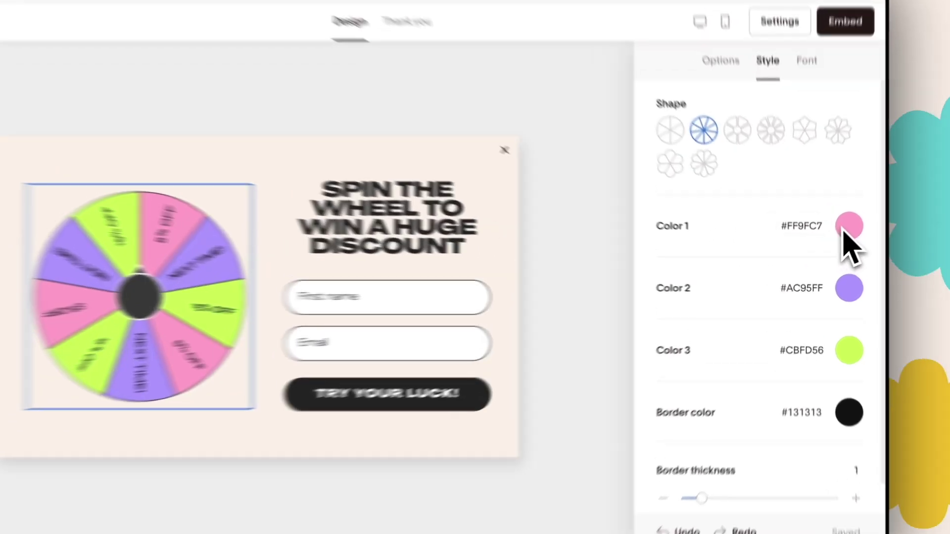
- Set the wheel's Color 1 to #FE9FC0, Color 2 to #BEBFED and Color 3 to #F5C32E
click(840, 243)
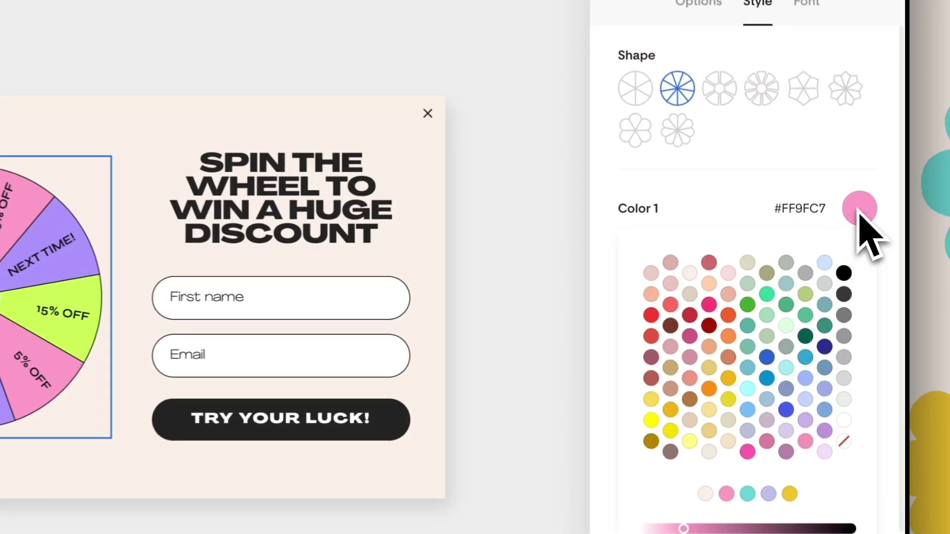
scroll(863, 178, down, 1)
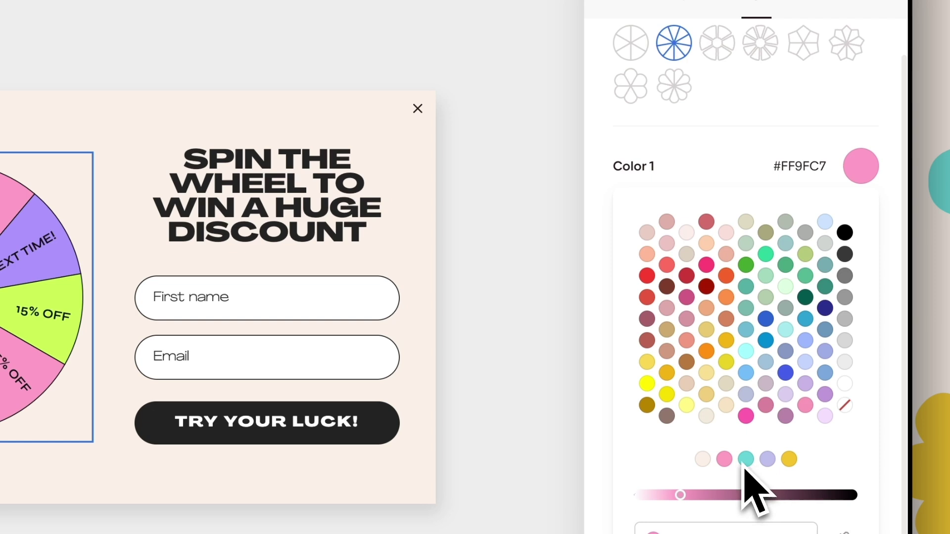
click(725, 461)
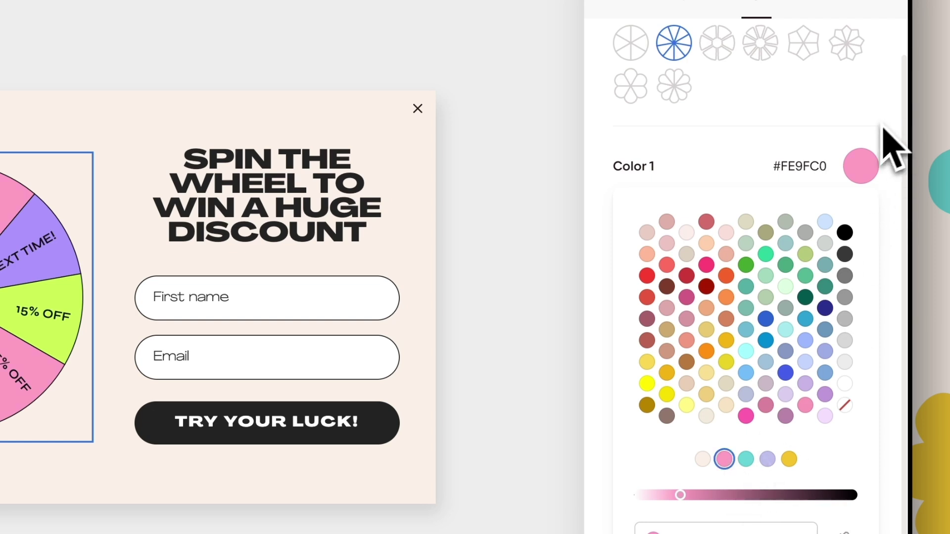
click(768, 503)
click(861, 324)
click(789, 194)
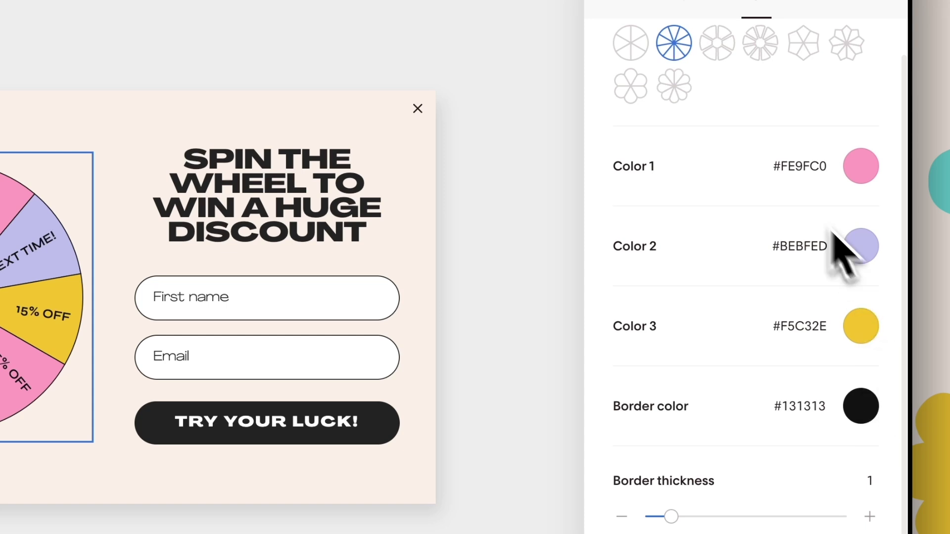
- Change the wheel's Color 3 to #65D3D7 and make its border #000000 with a thickness of 2
click(866, 329)
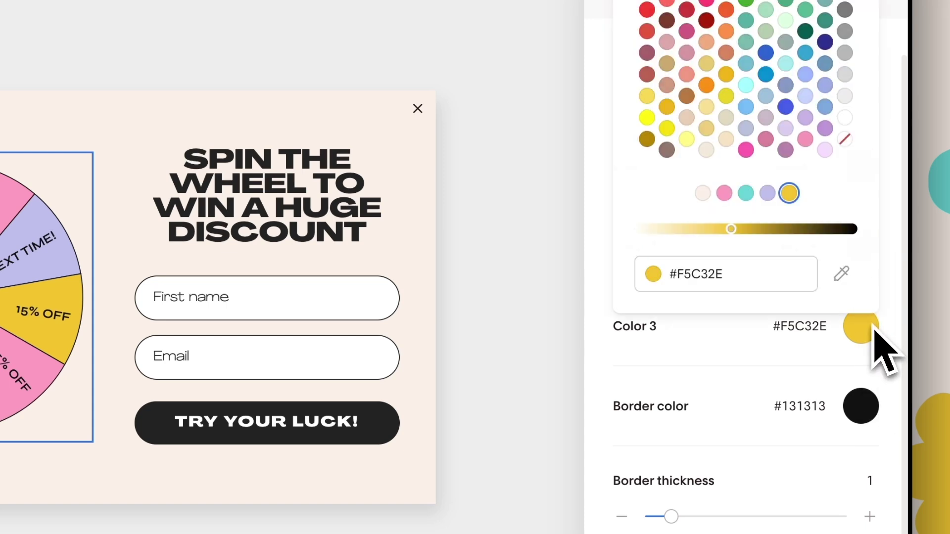
click(745, 194)
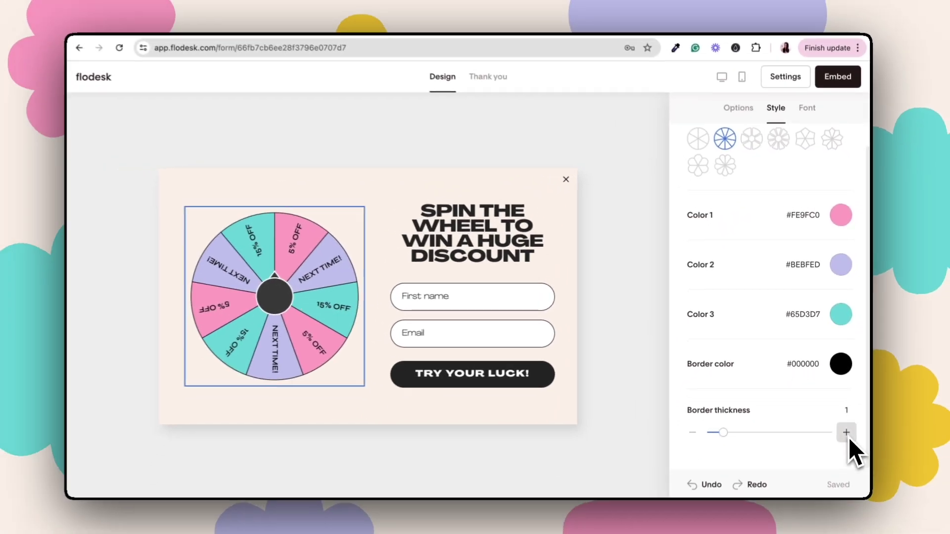
click(870, 516)
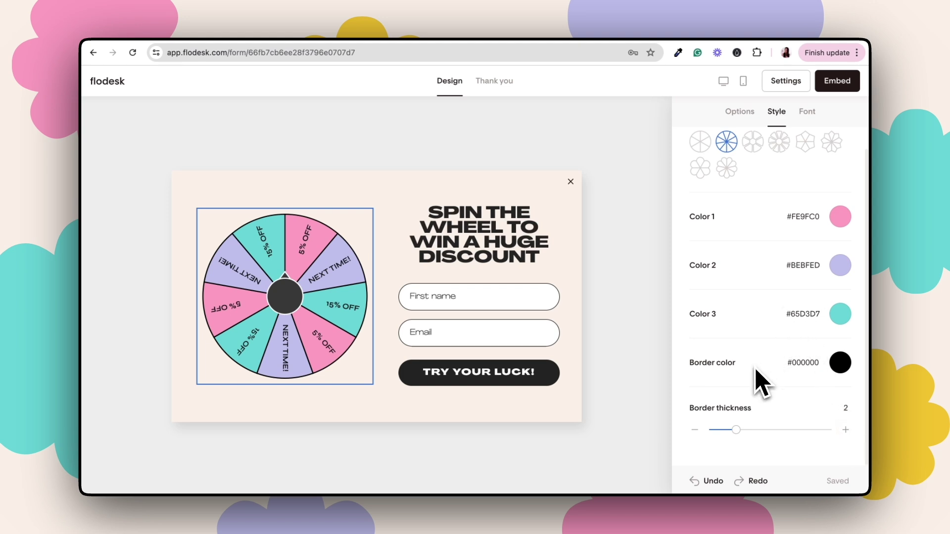
scroll(759, 382, up, 1)
- Preview the wheel pointer's styles and set its direction to point right
click(289, 299)
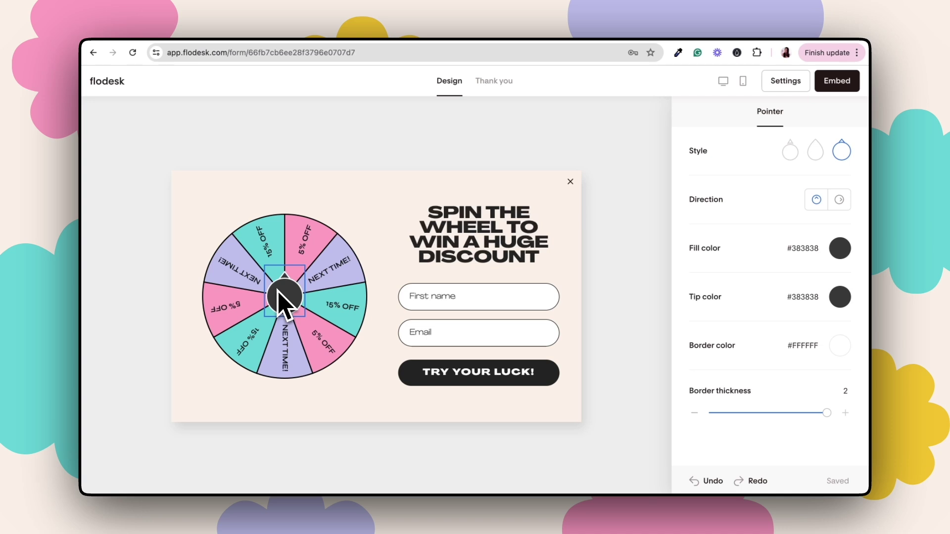
click(790, 151)
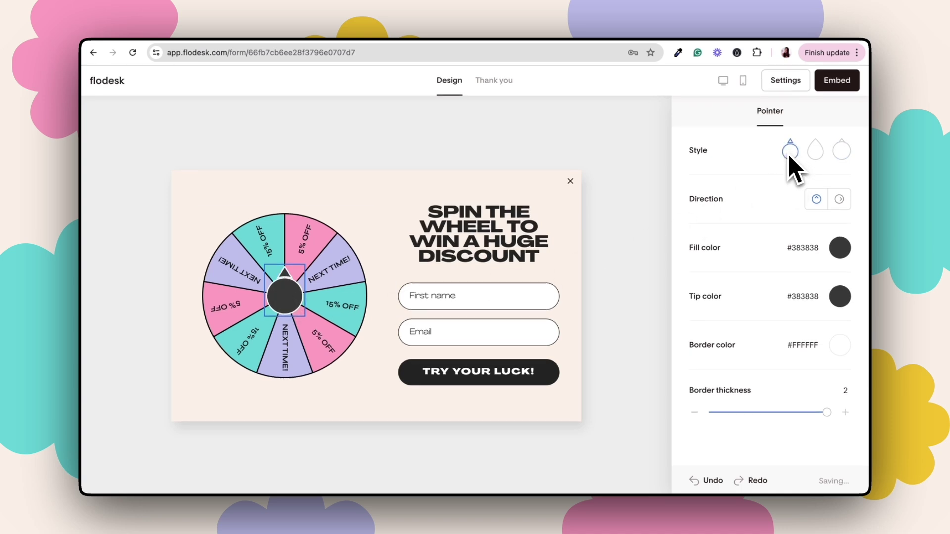
click(815, 152)
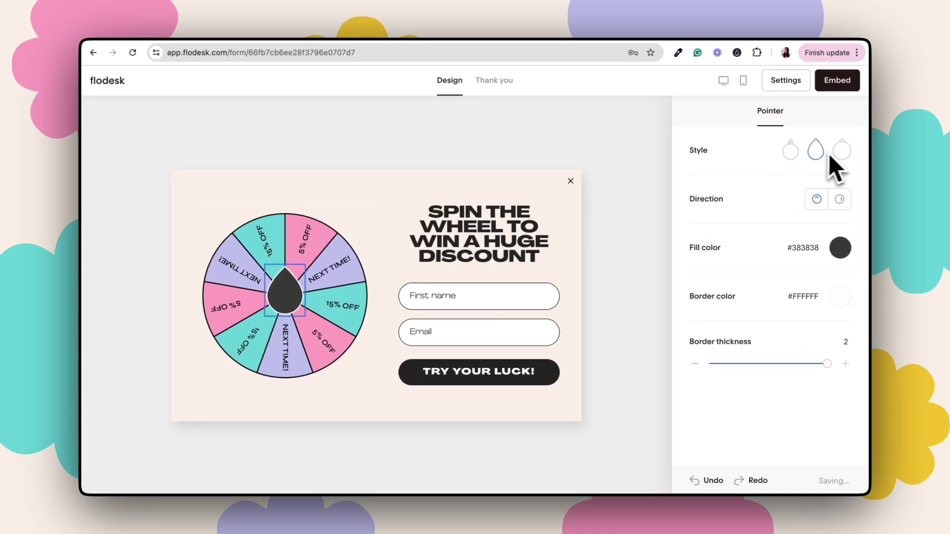
click(849, 152)
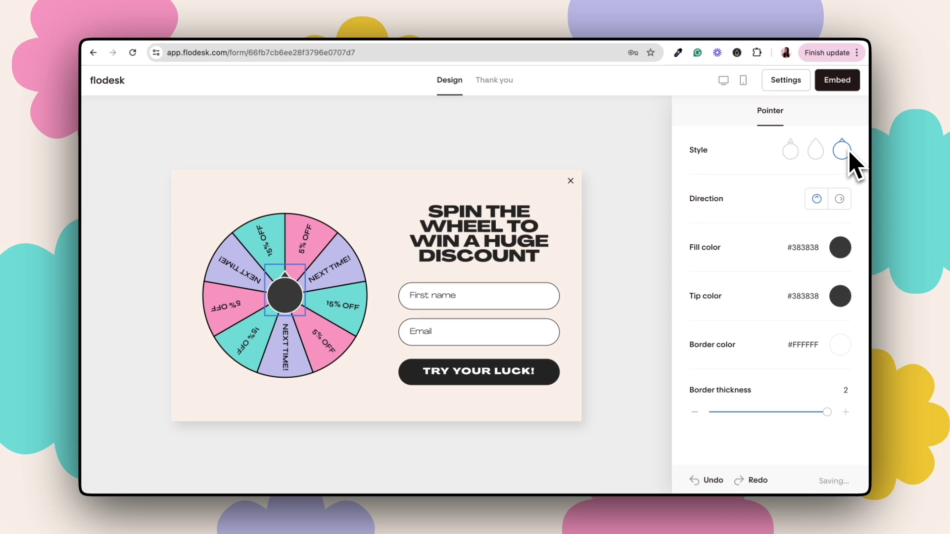
click(840, 200)
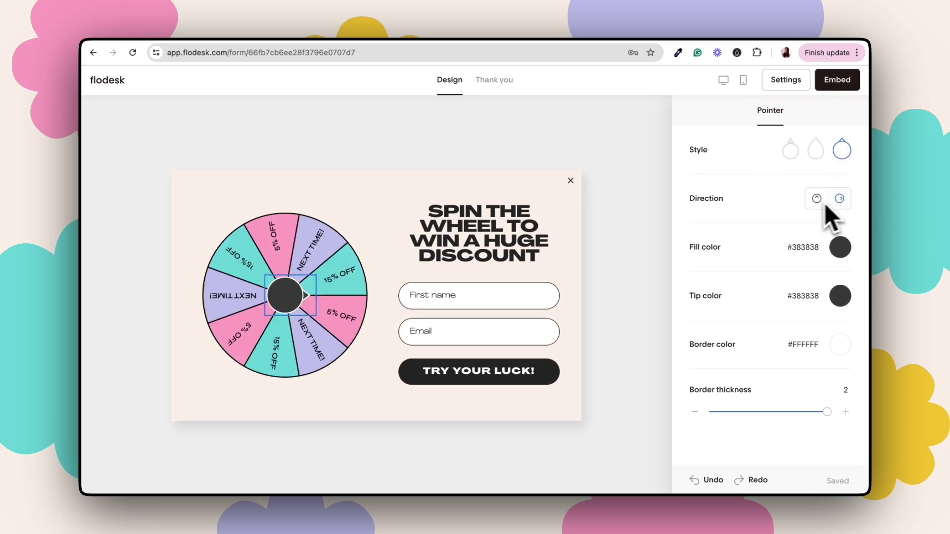
- Set both the pointer's fill color and tip color to the brand yellow #F5C32E
click(847, 249)
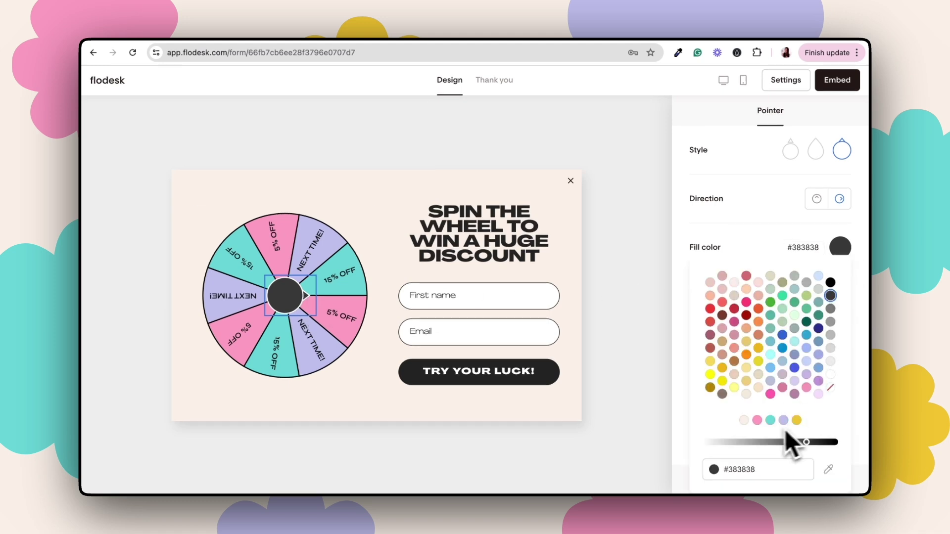
click(796, 420)
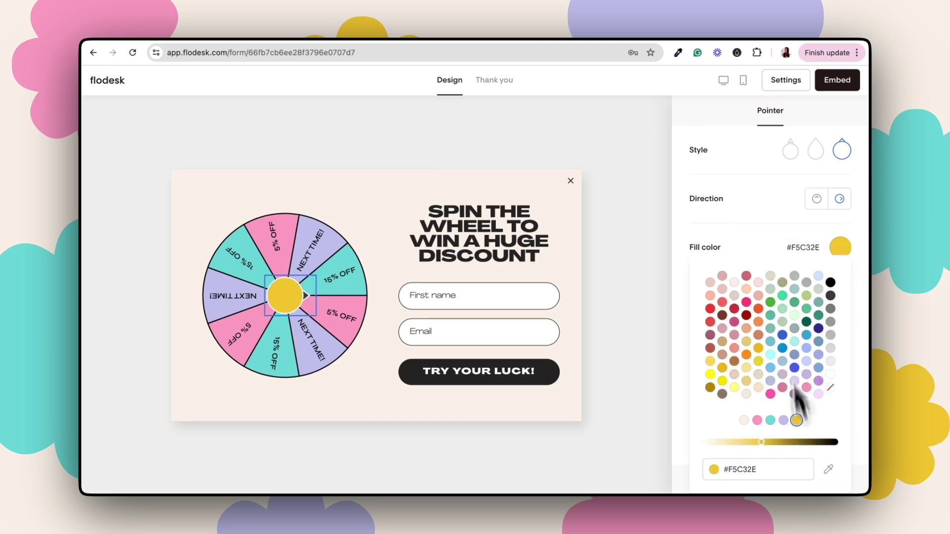
click(752, 211)
click(842, 299)
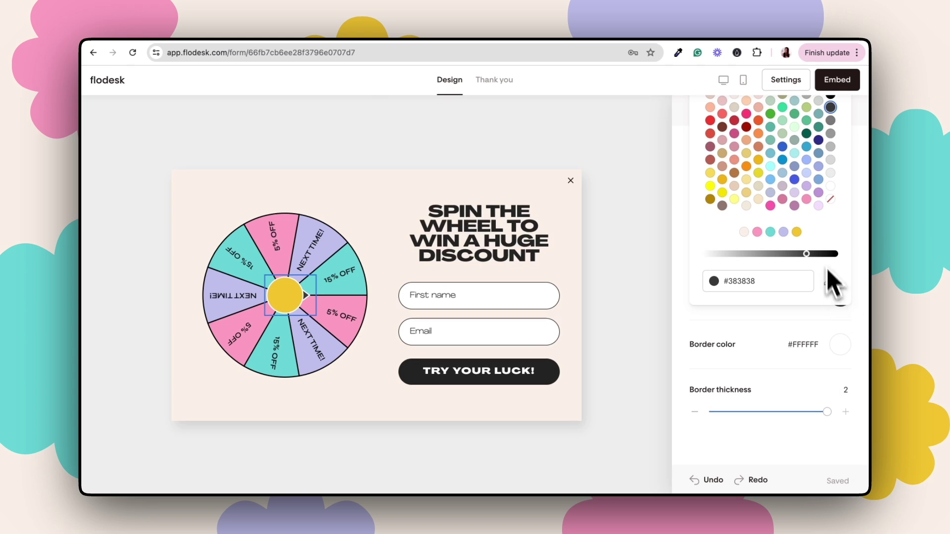
click(797, 231)
click(854, 355)
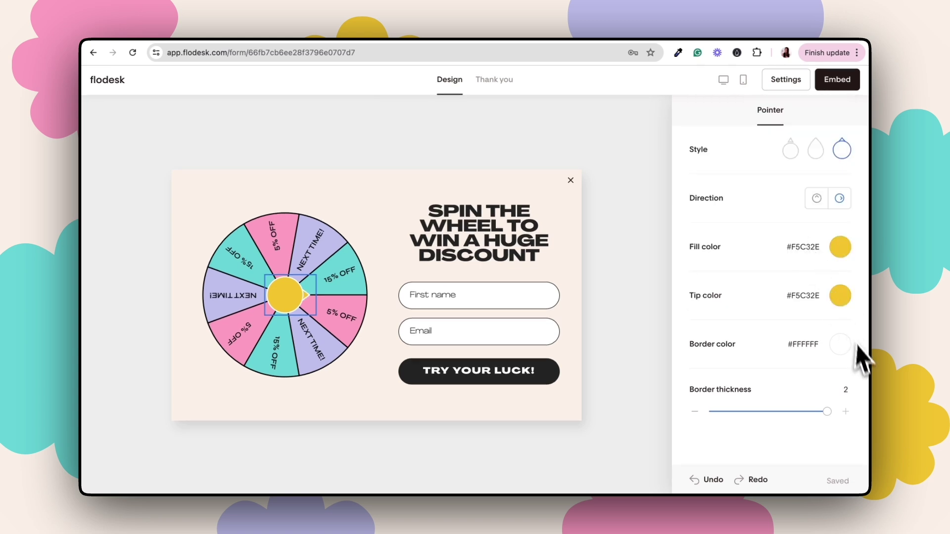
- Set the pointer's border color to #000000 and change its style to the teardrop
click(840, 345)
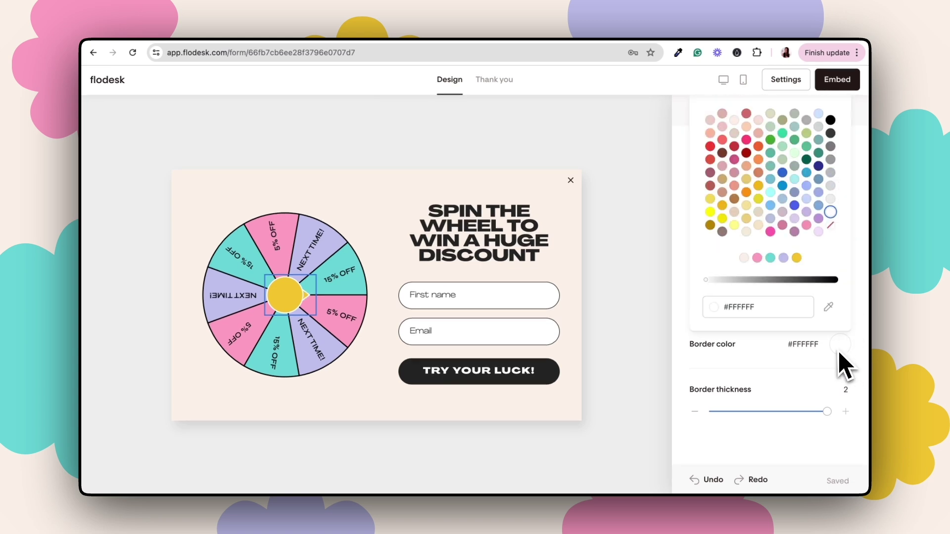
click(831, 120)
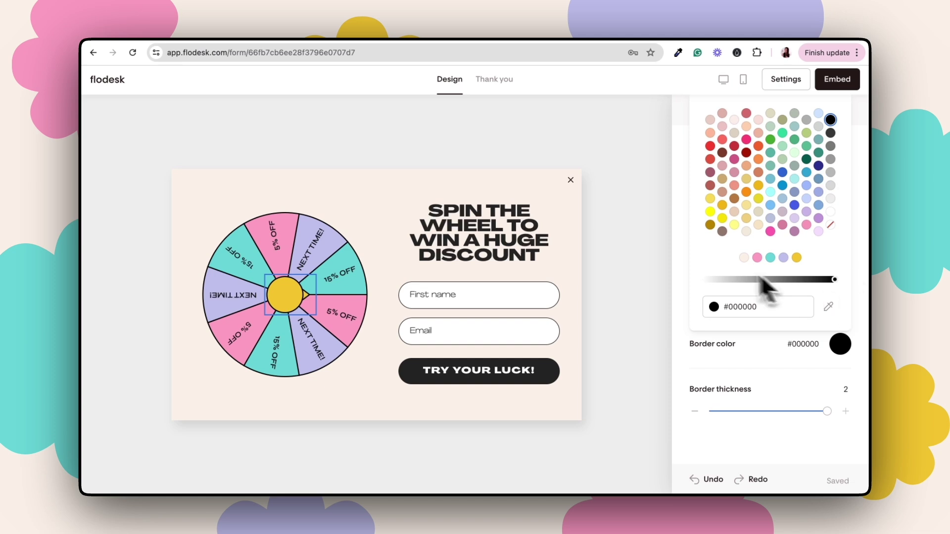
click(693, 282)
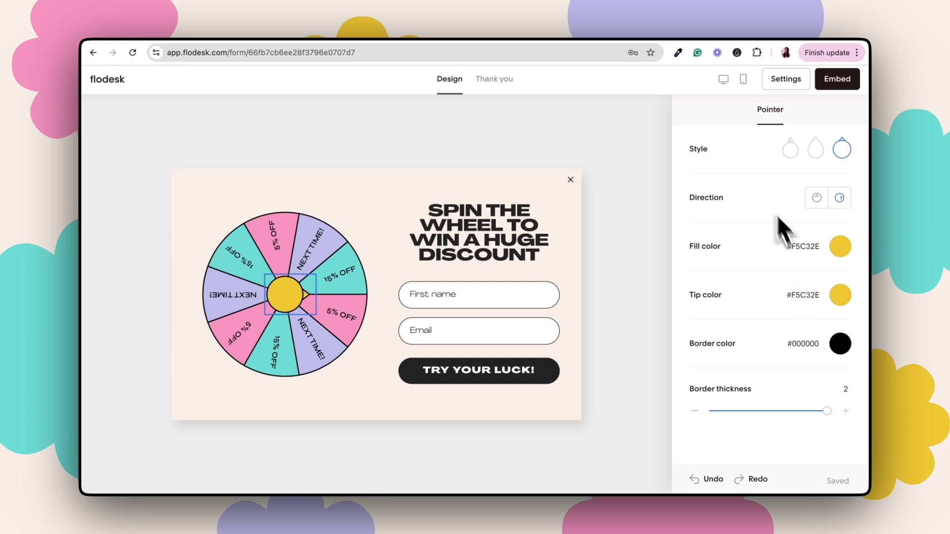
click(815, 154)
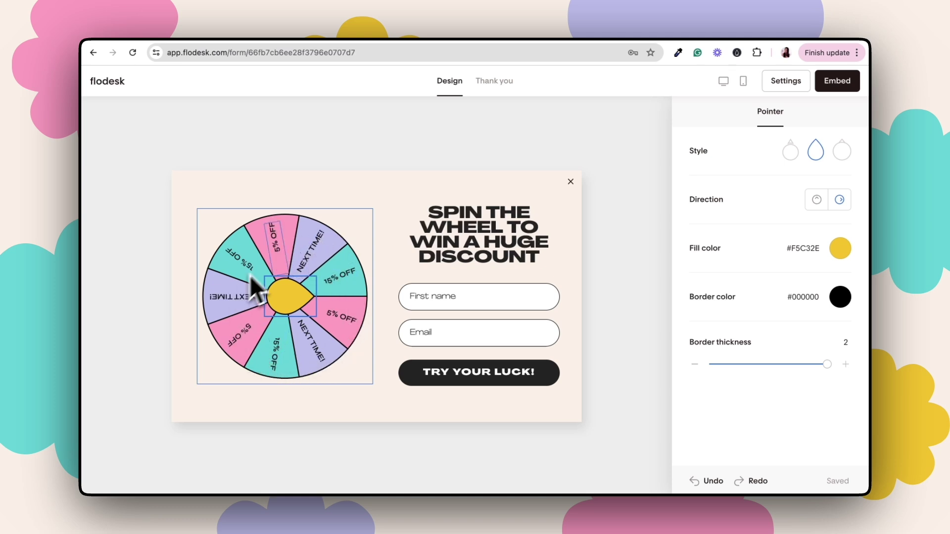
- Open the wheel's reward options and mark Reward 3 as the winner
click(364, 238)
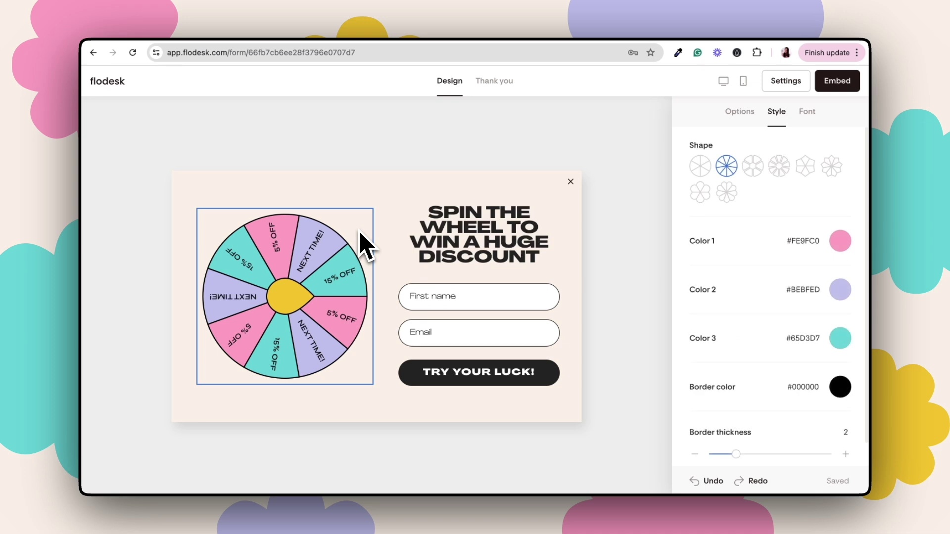
click(742, 119)
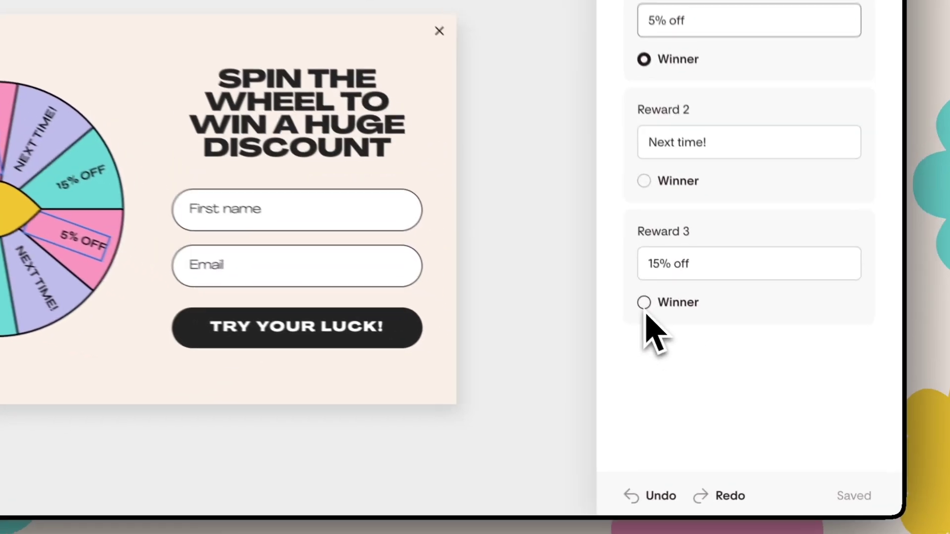
click(702, 357)
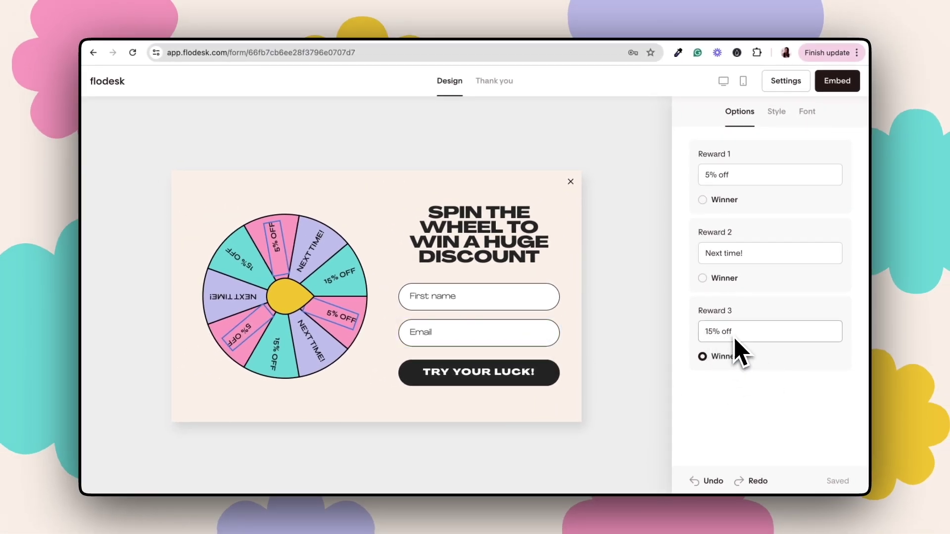
- Change the Reward 1 text to "20% off"
click(711, 177)
key(BackSpace)
text(1)
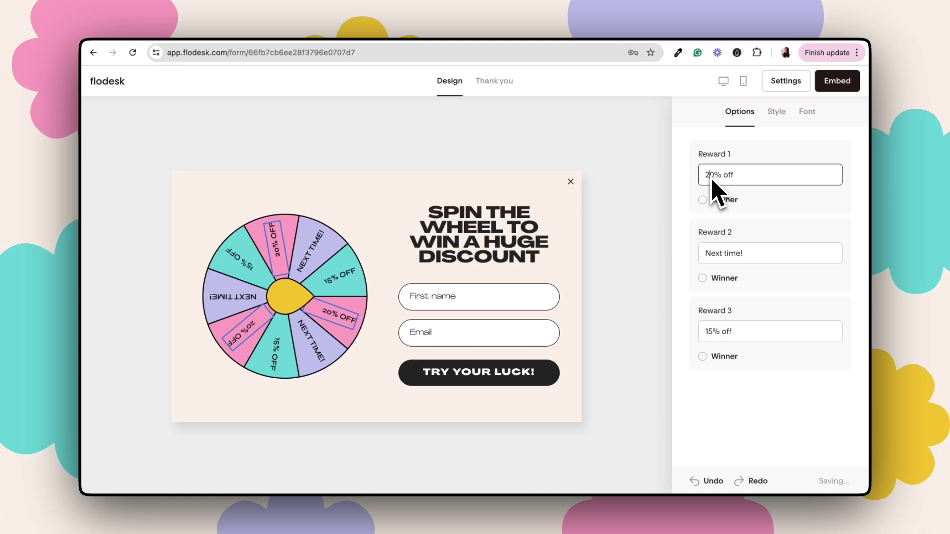
click(729, 262)
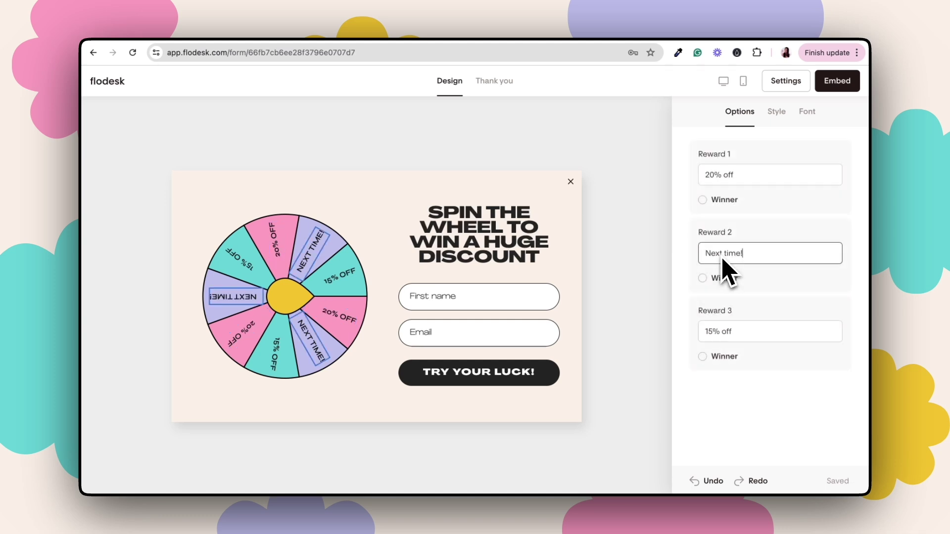
- Change the Reward 3 text to "30% off"
click(714, 335)
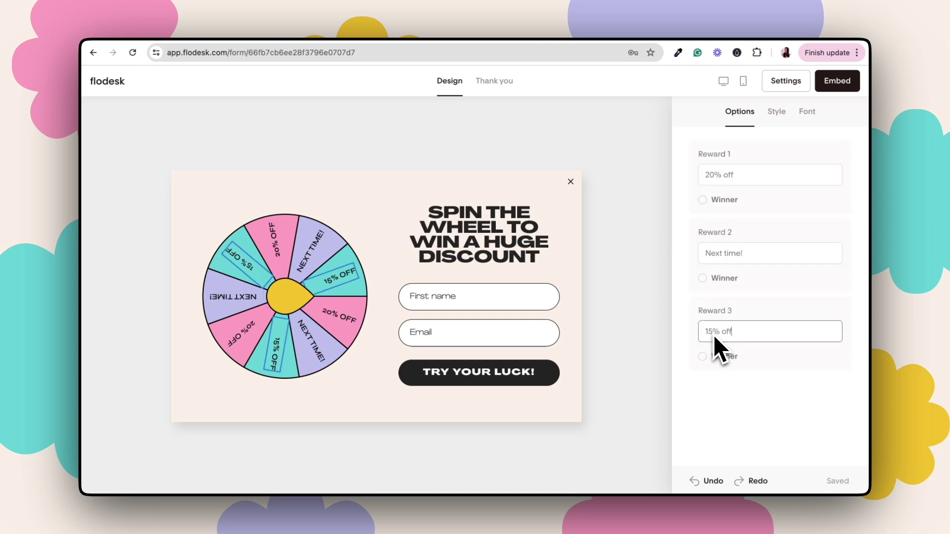
key(BackSpace)
key(BackSpace)
text(30)
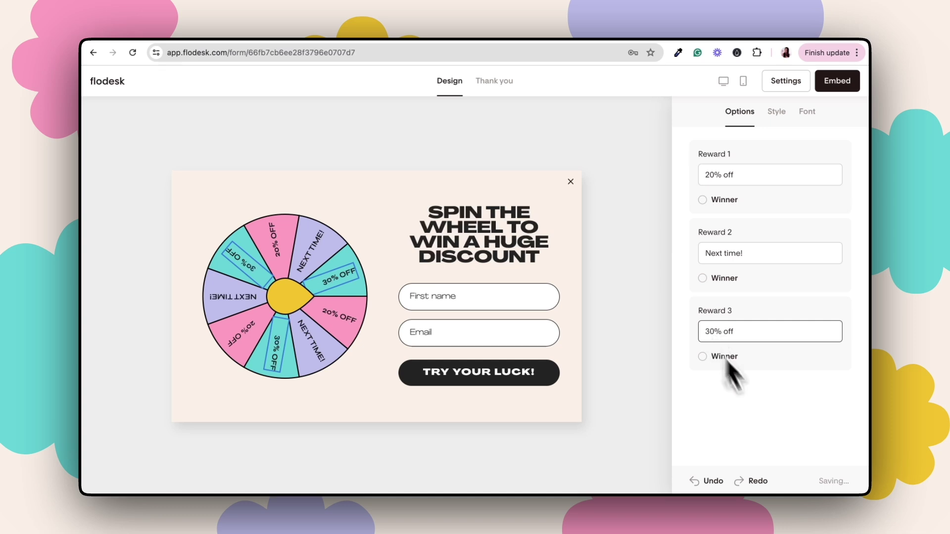
click(799, 422)
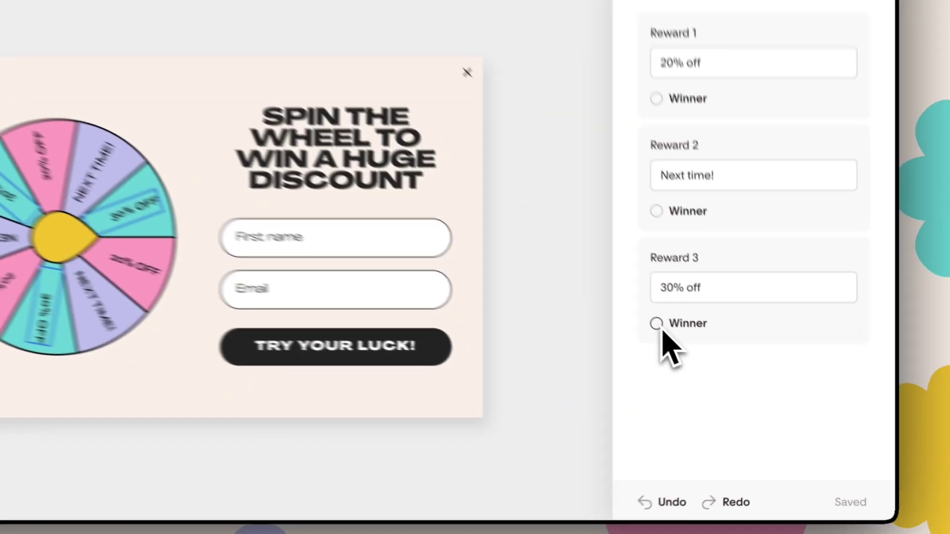
- Mark Reward 3 as the winner and open the form's thank-you page
click(657, 324)
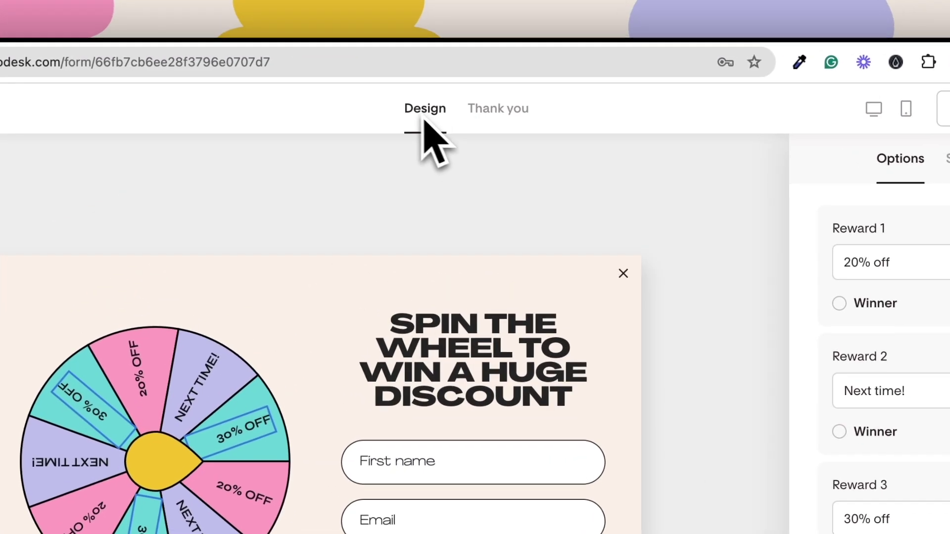
click(500, 118)
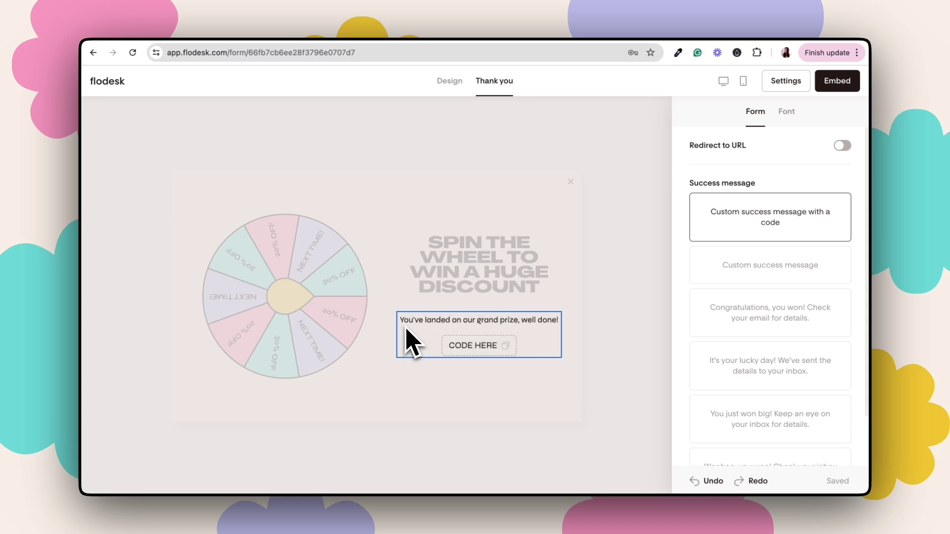
- Change the success message to "Congratulations you've won our grand prize, well done!"
drag(424, 322, 557, 322)
click(559, 324)
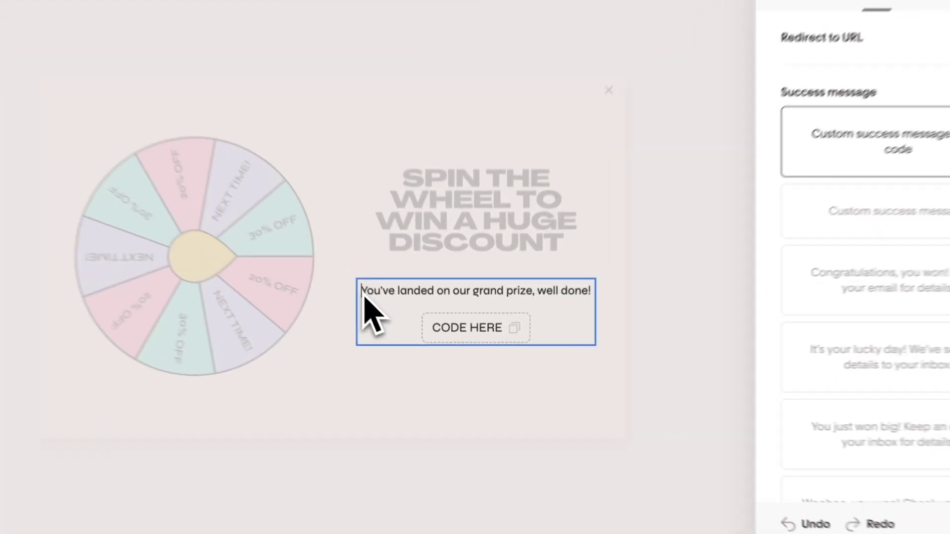
drag(402, 325, 461, 326)
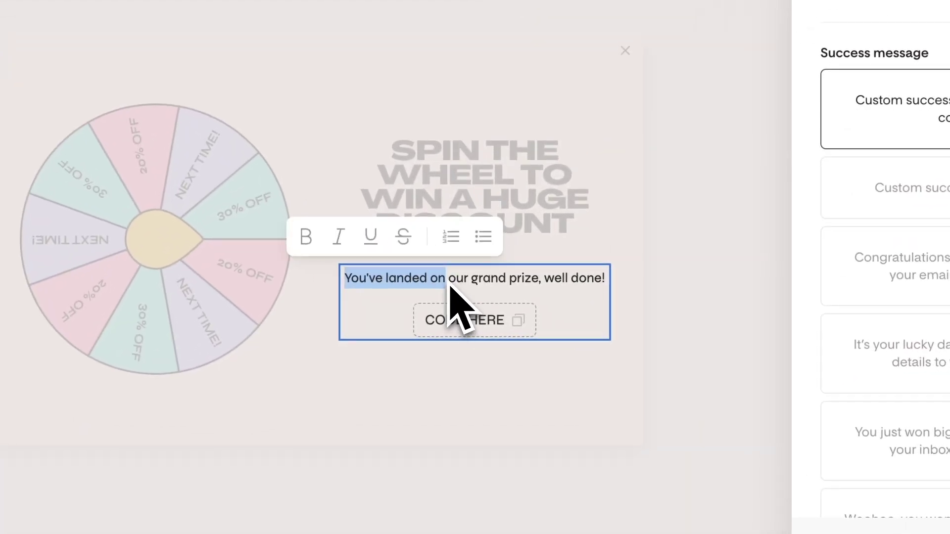
text(Congratulation)
text(s you'v)
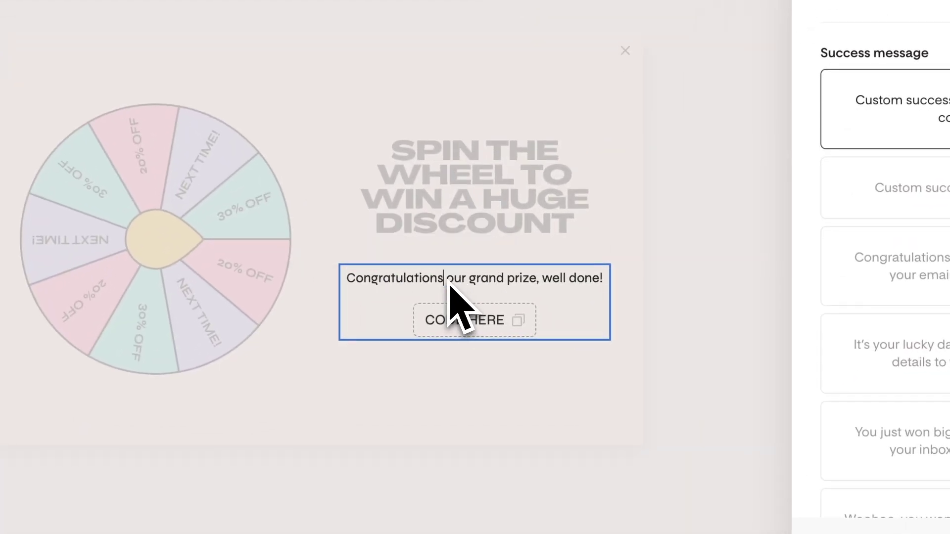
text(e won)
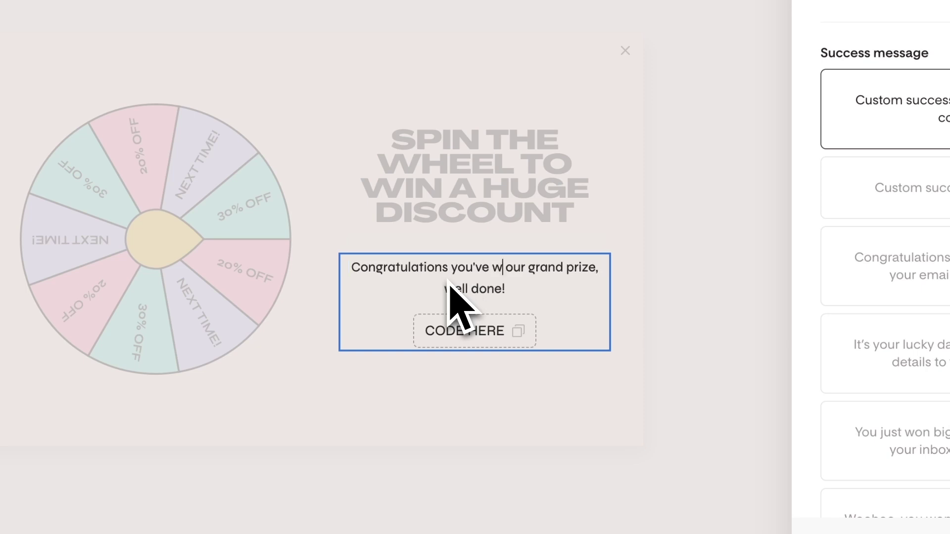
key(BackSpace)
key(BackSpace)
key(BackSpace)
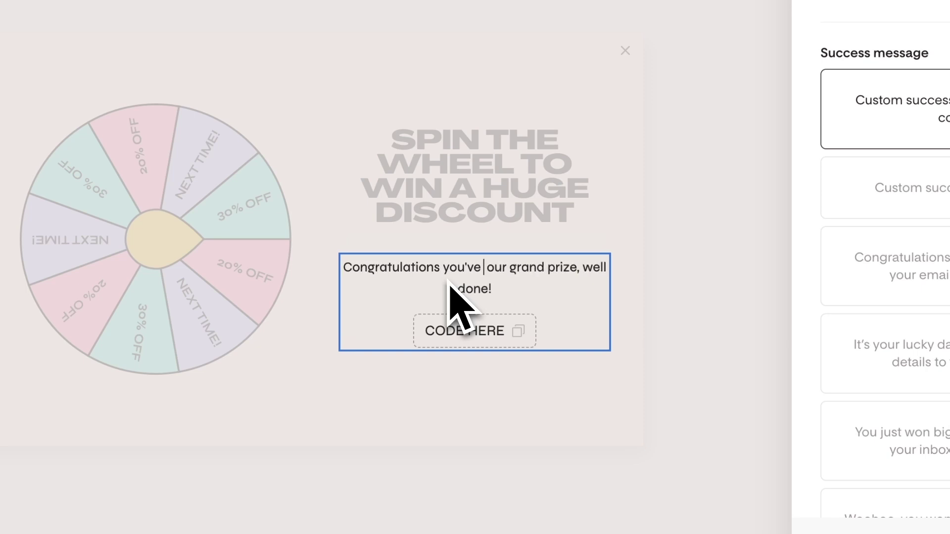
text(won)
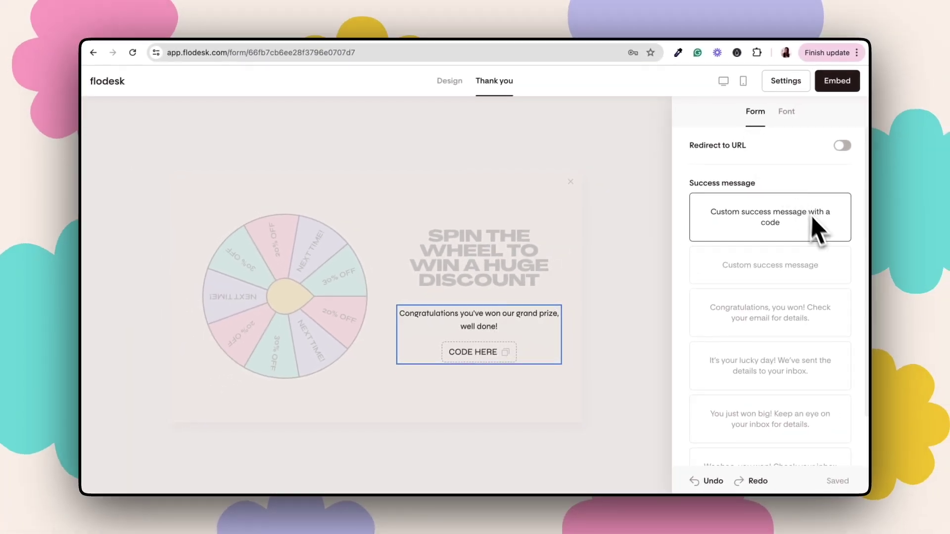
- Set the success message's font to Roboto
click(791, 112)
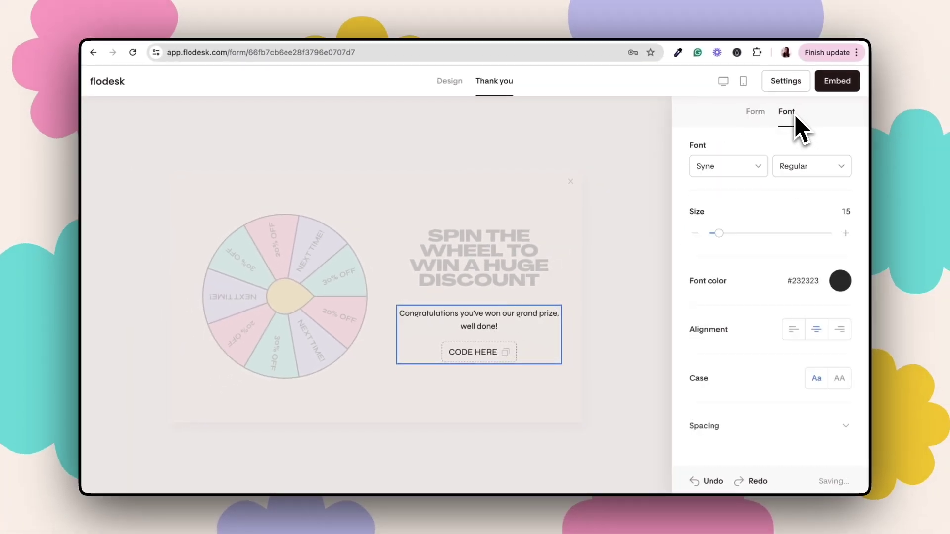
click(723, 173)
click(749, 231)
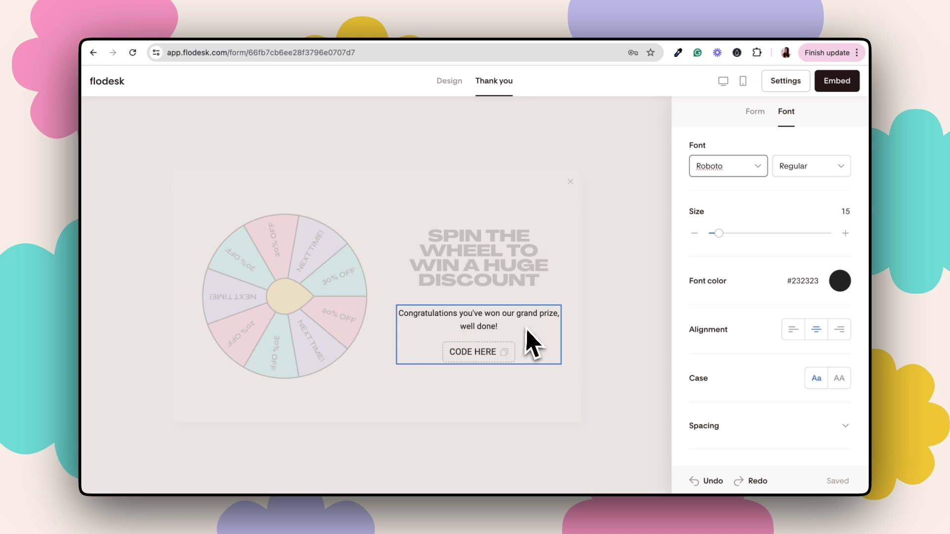
- Try the custom success message without a code and the ready-made success messages
click(753, 114)
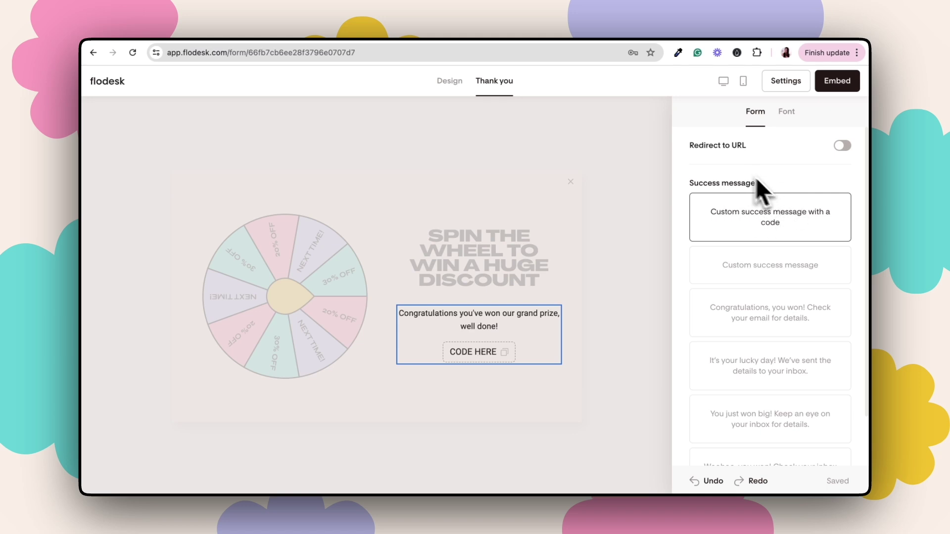
scroll(782, 196, down, 1)
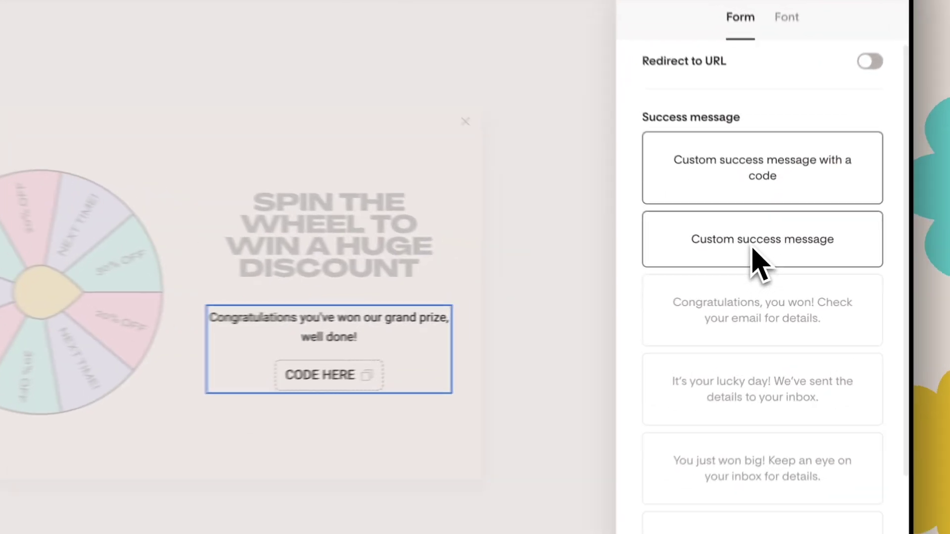
click(765, 267)
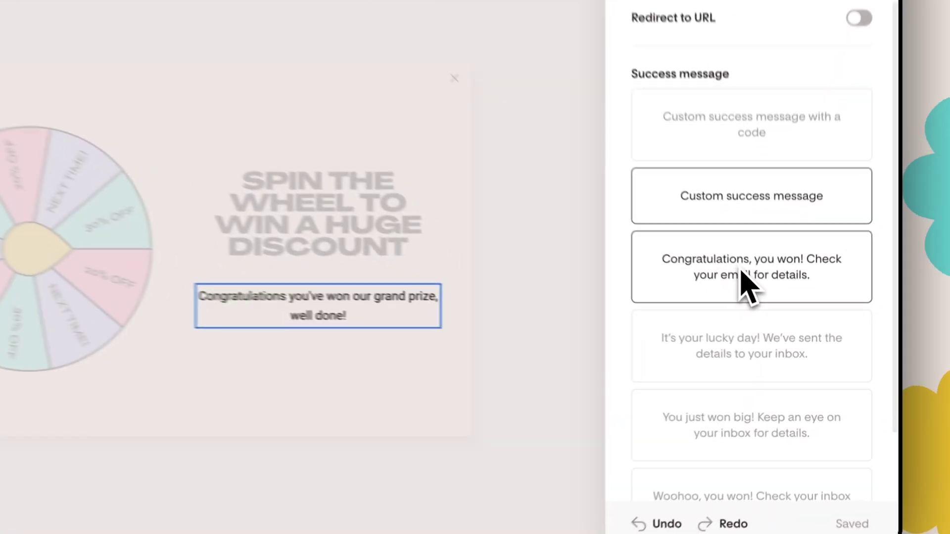
click(748, 312)
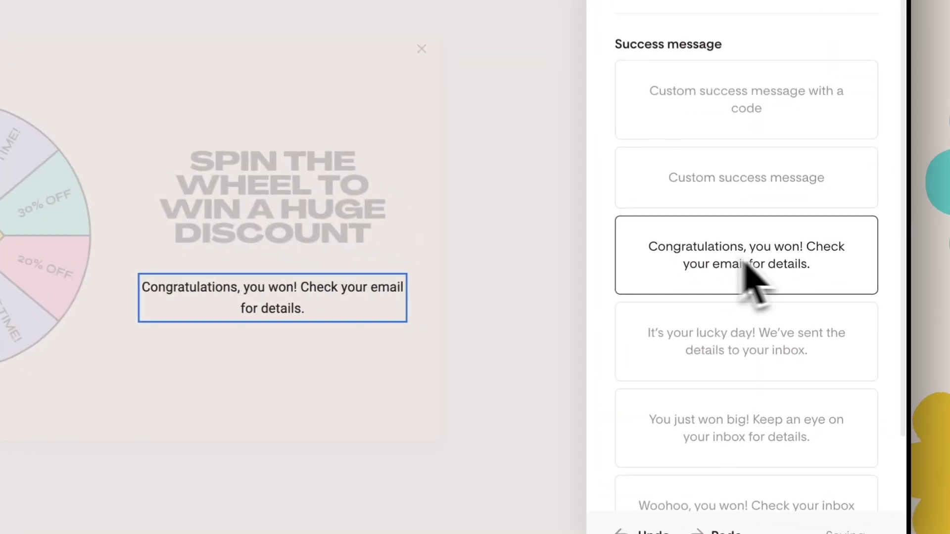
scroll(852, 291, down, 2)
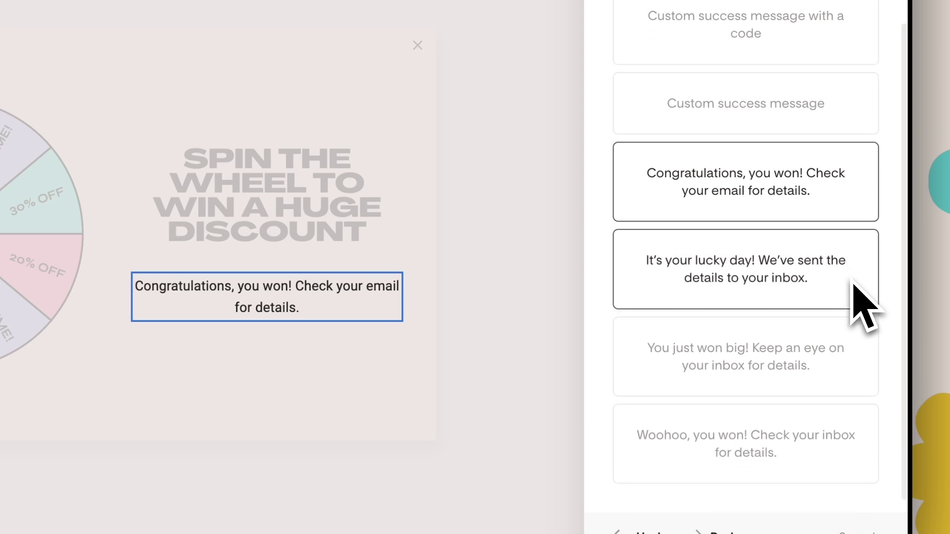
click(752, 277)
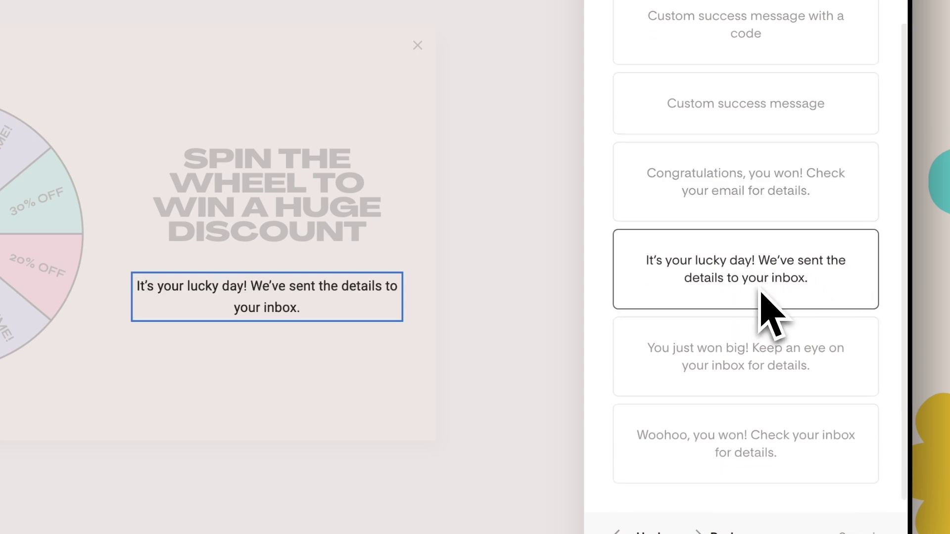
click(767, 341)
scroll(742, 396, down, 1)
click(718, 440)
scroll(786, 267, up, 3)
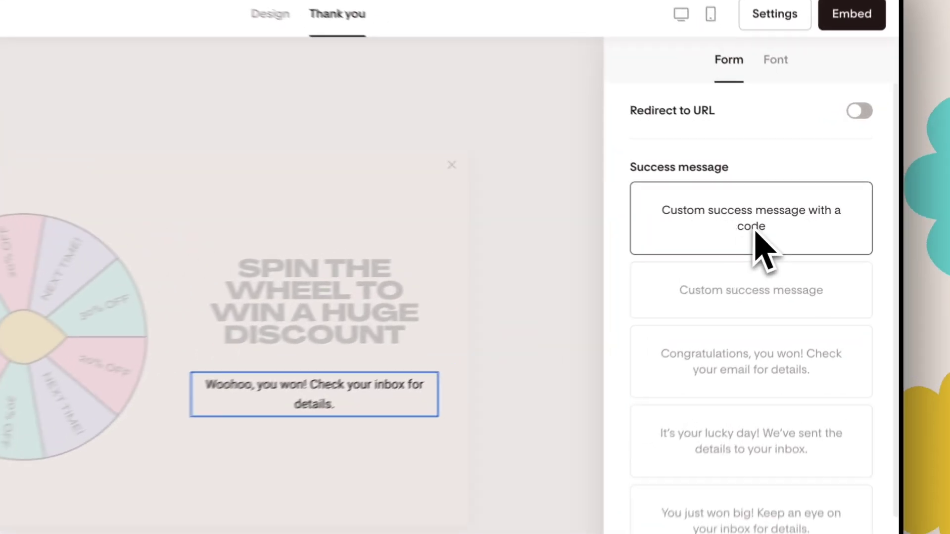
- Choose the custom success message with a code and set its code to WELCOME30
click(778, 210)
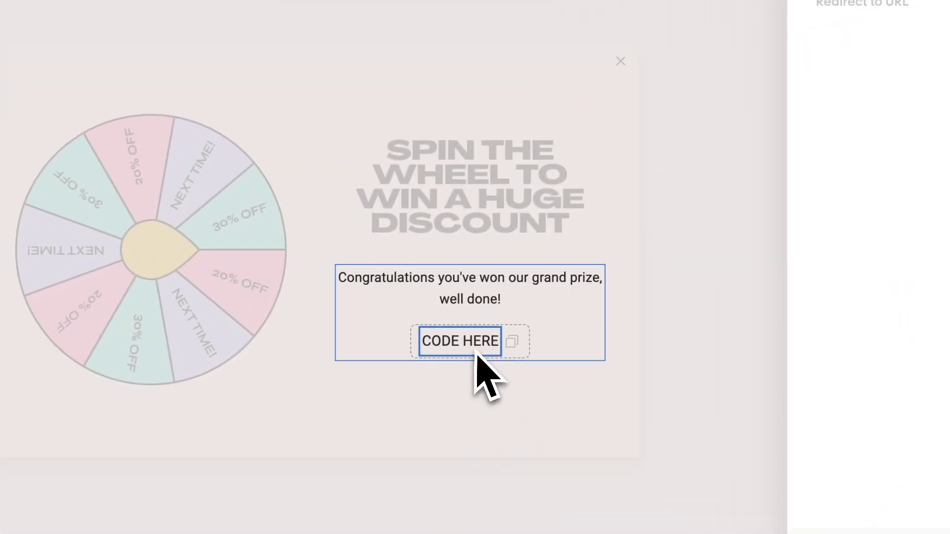
drag(430, 346, 493, 354)
key(BackSpace)
text(WELCOME30)
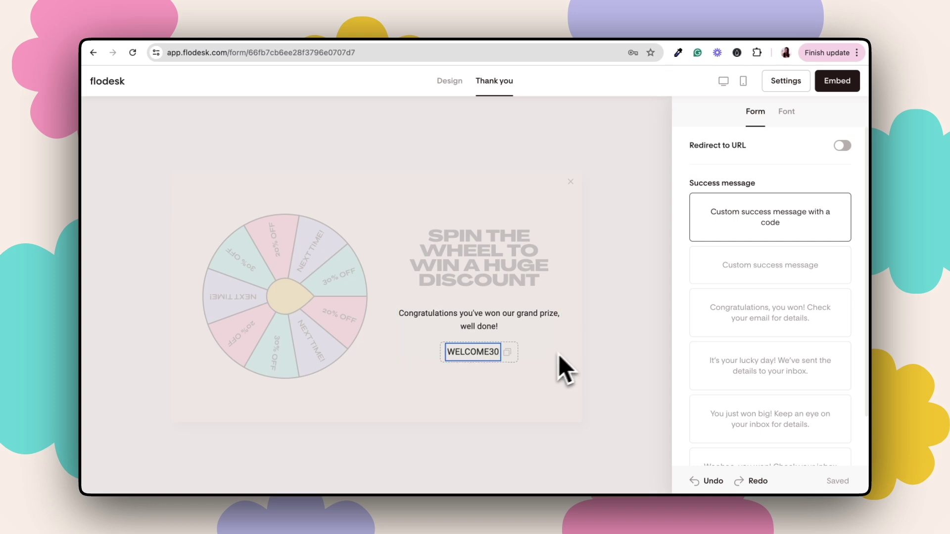
- Turn on the thank-you page's redirect to the shop's URL after a look at the form design
click(453, 84)
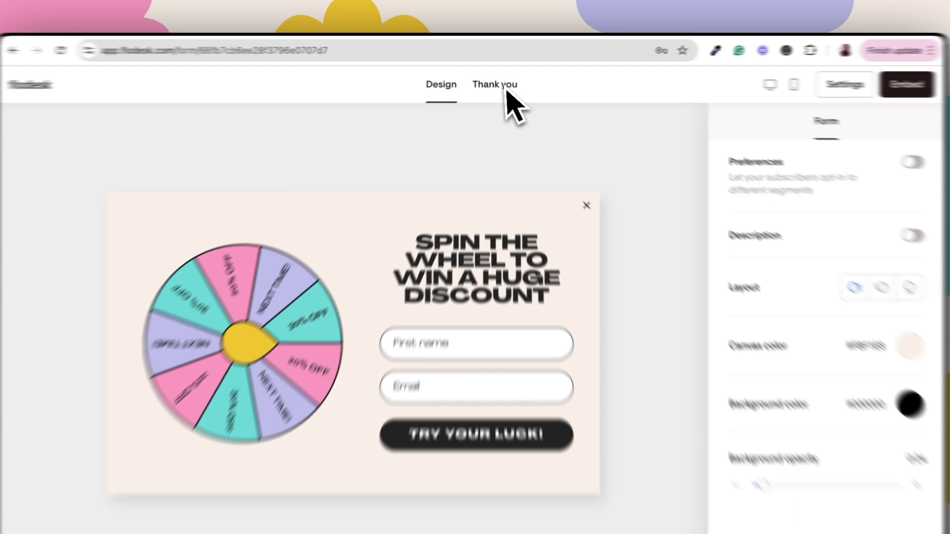
click(494, 81)
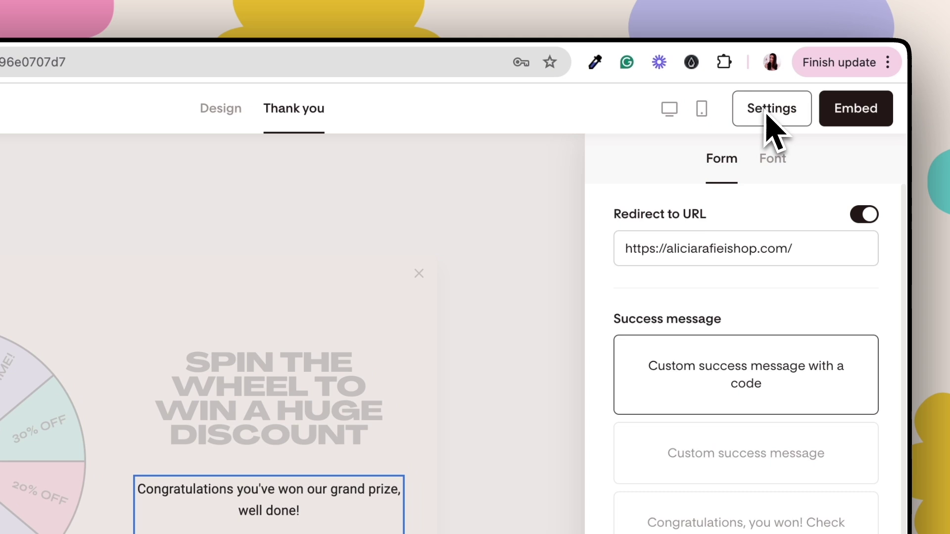
- Open the form settings and set the popup to display immediately
click(783, 82)
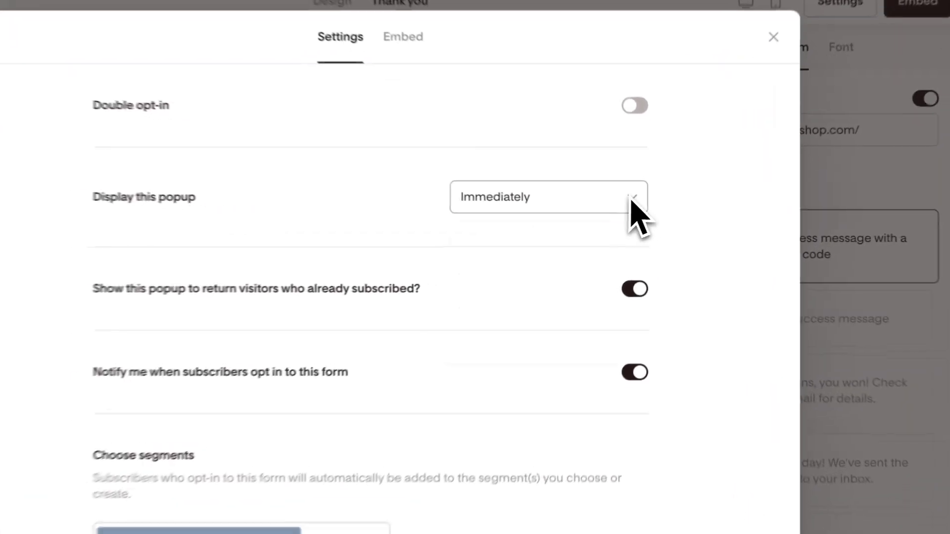
click(646, 212)
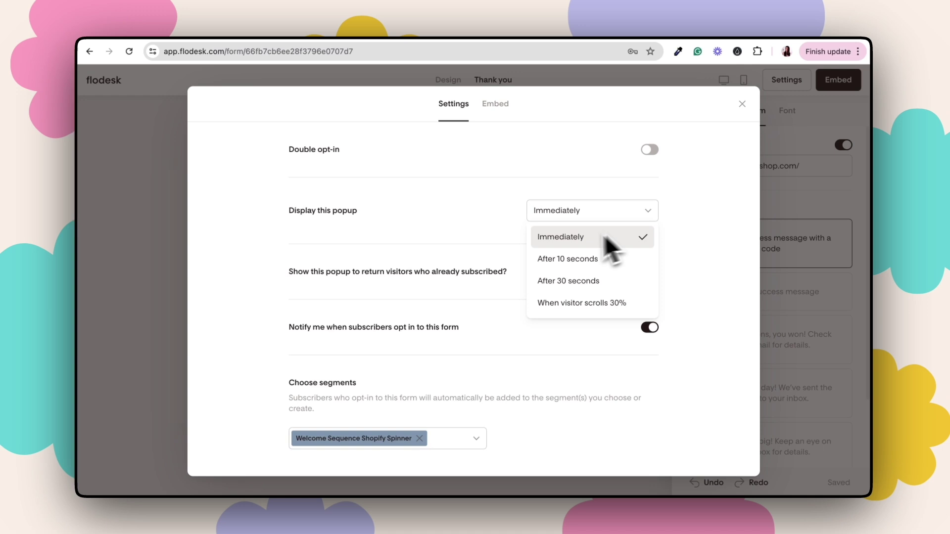
click(605, 236)
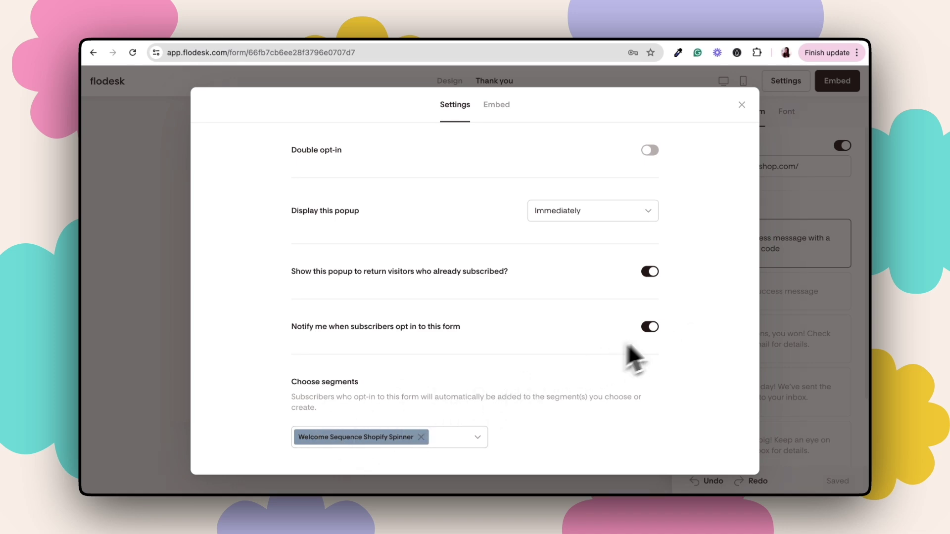
- Open the form's embed options and copy the header code snippet
click(503, 110)
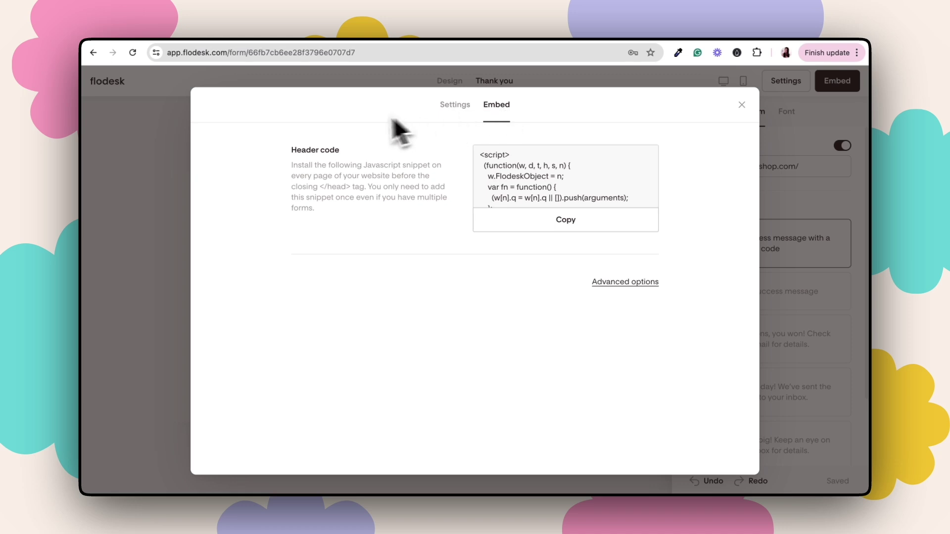
drag(292, 150, 383, 220)
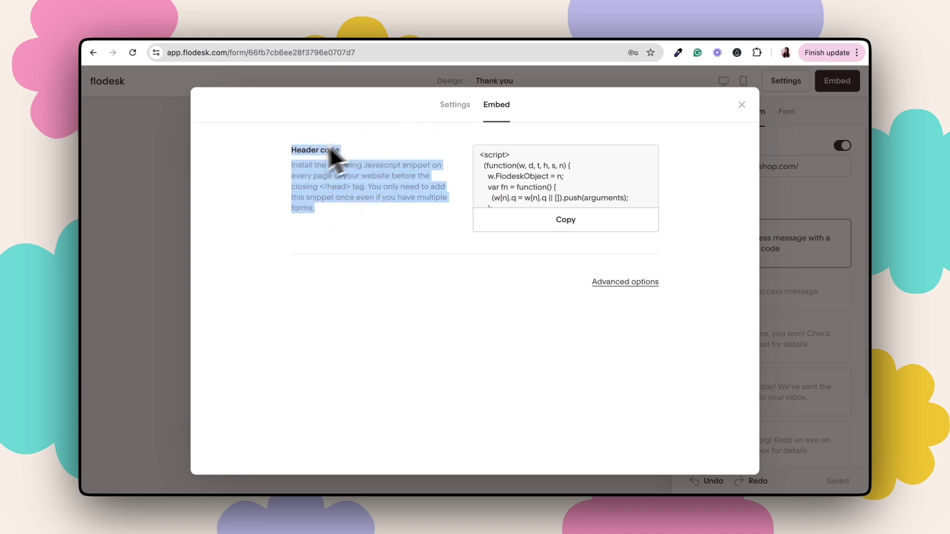
click(371, 146)
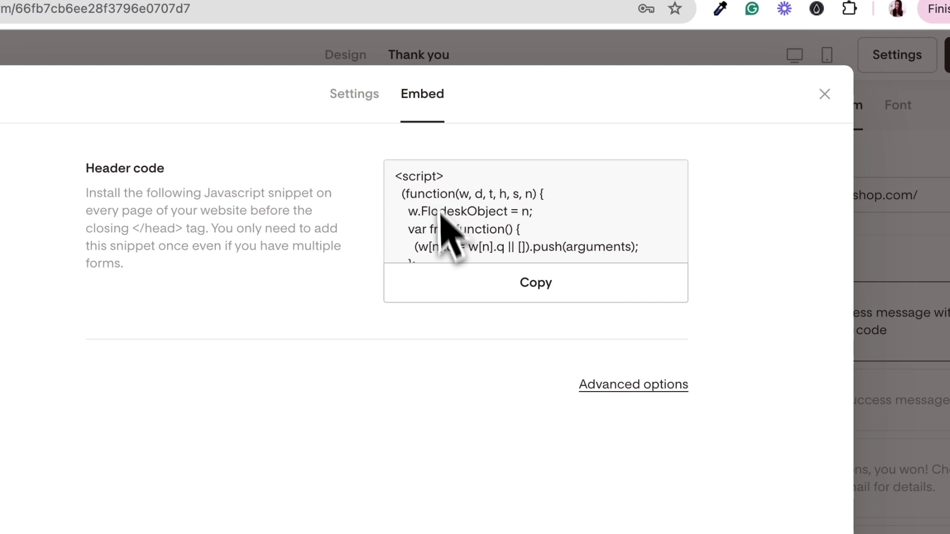
click(546, 288)
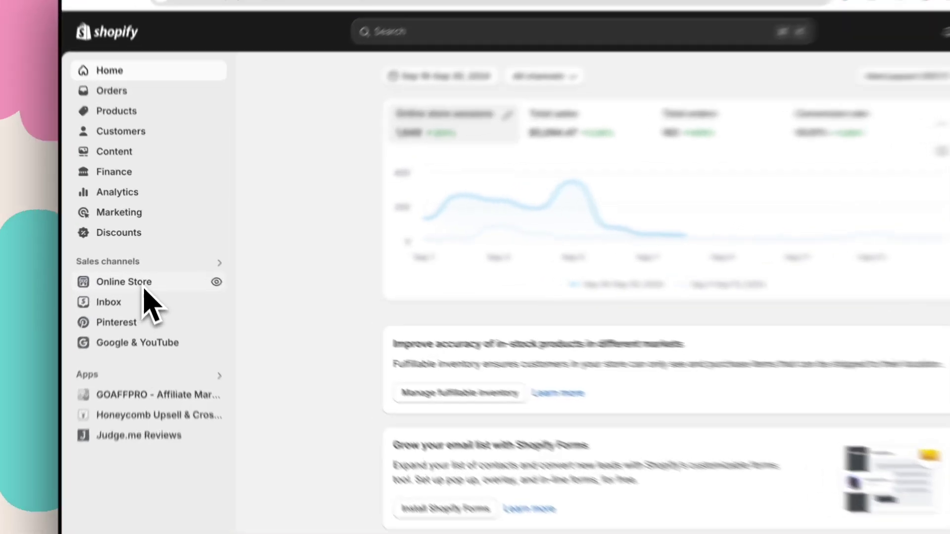
- In the Shopify admin, open the current Be Yours theme's code and its theme.liquid layout file
click(141, 273)
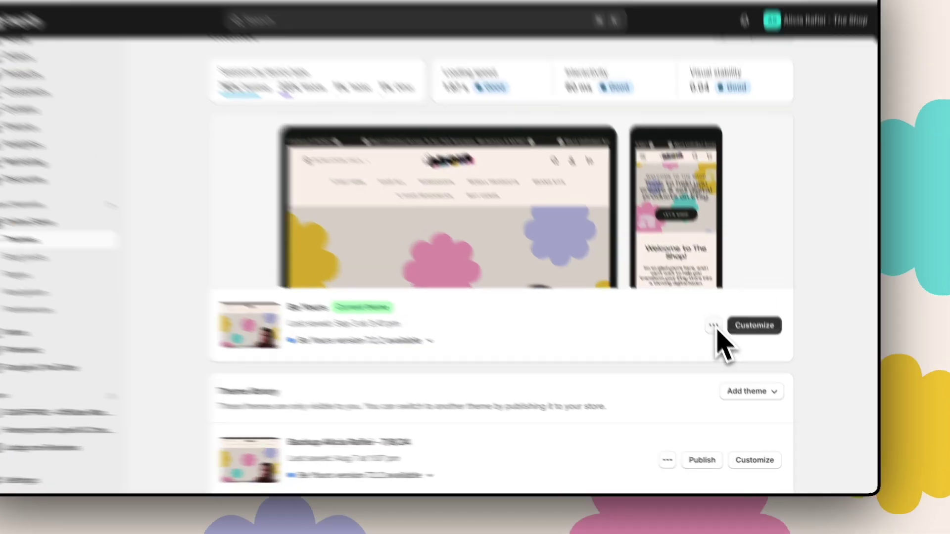
click(725, 347)
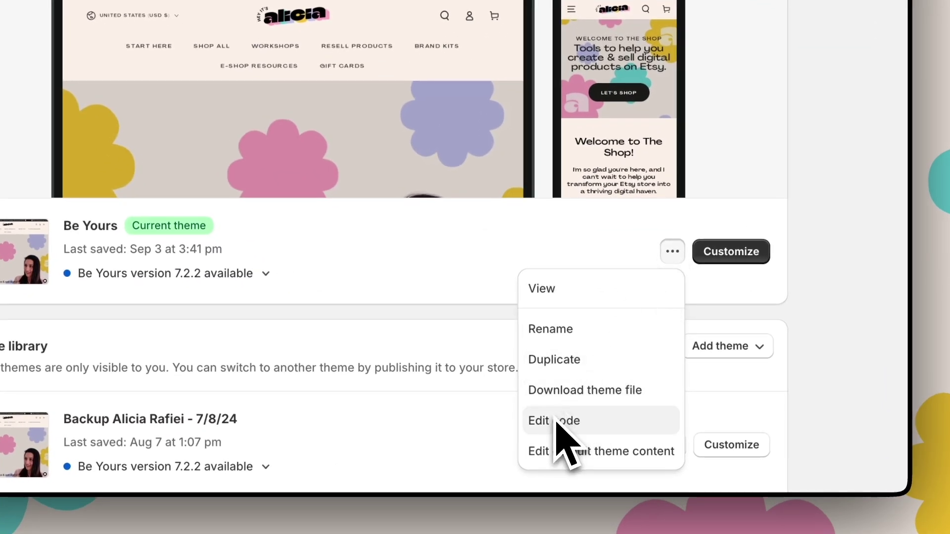
click(556, 421)
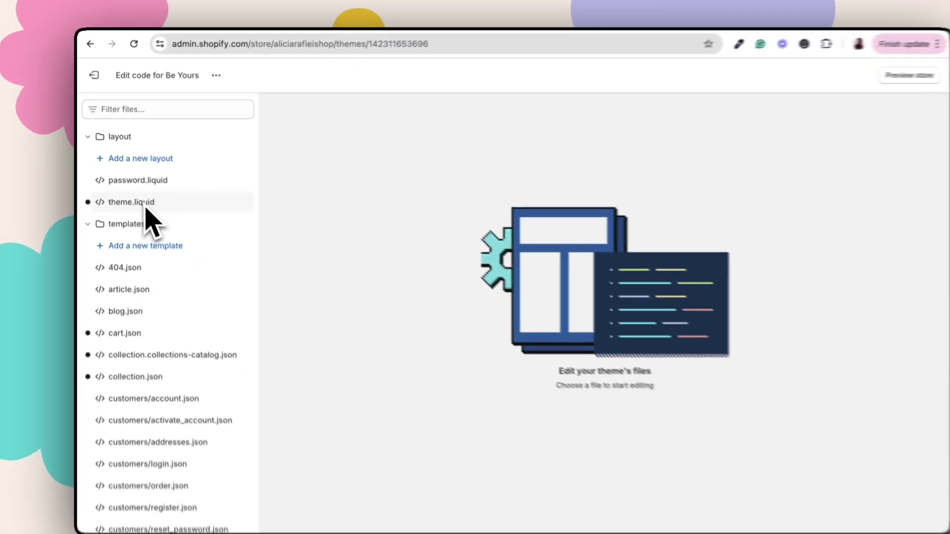
click(145, 207)
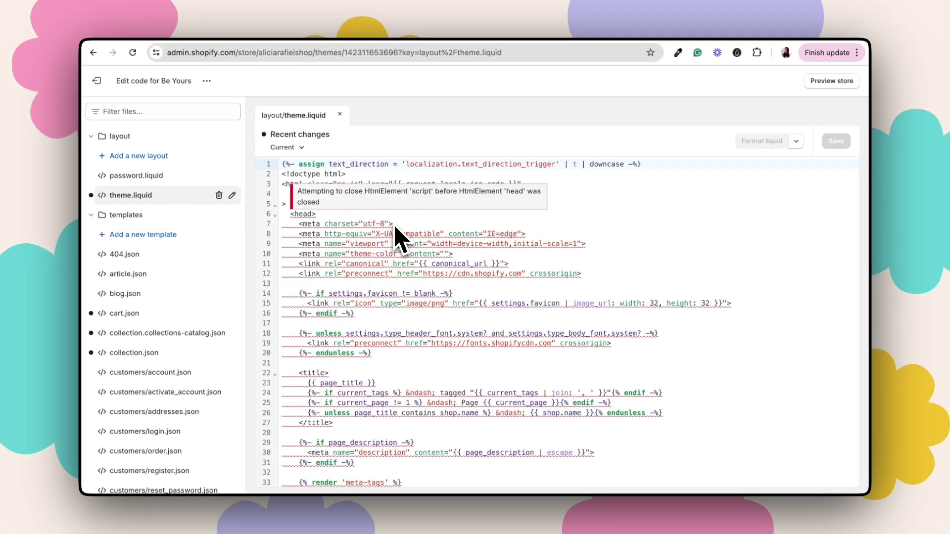
- Paste the copied Flodesk header code just before the <head> tag in theme.liquid and save the file
click(292, 216)
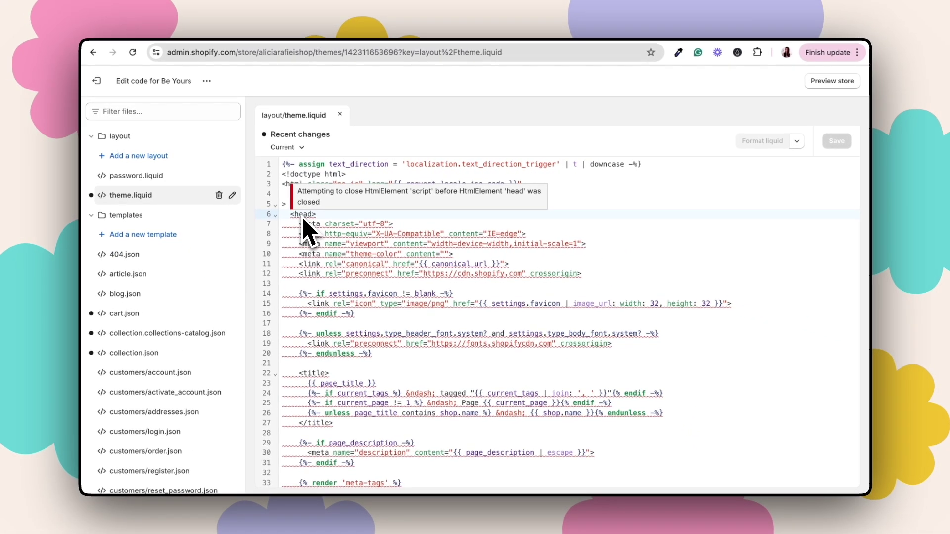
key(ctrl+v)
key(Return)
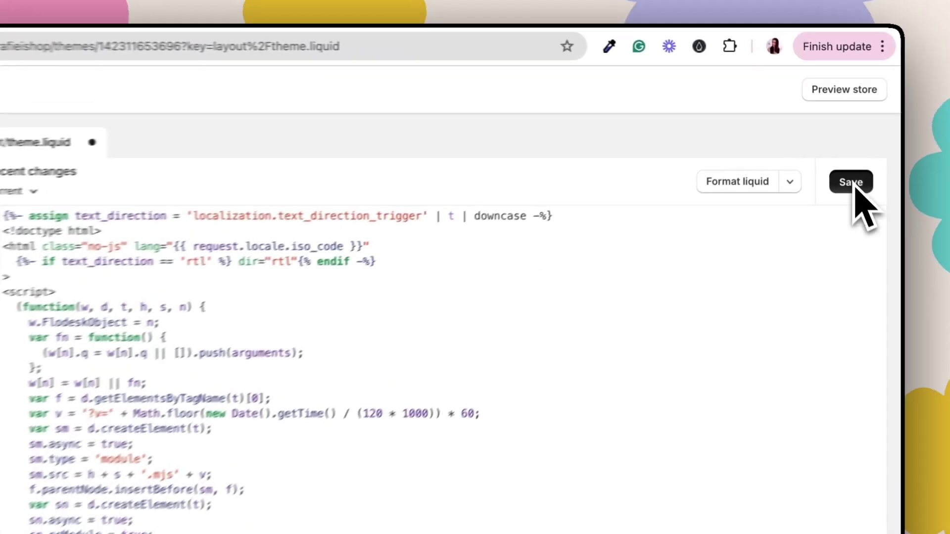
click(836, 143)
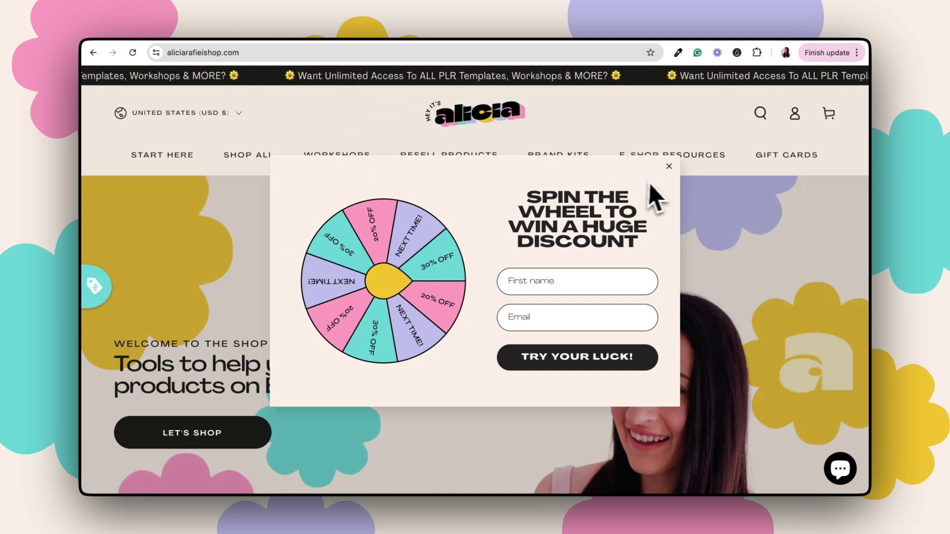
- Examine how the spinner popup displays over the content of the live shop's home page
scroll(663, 197, down, 2)
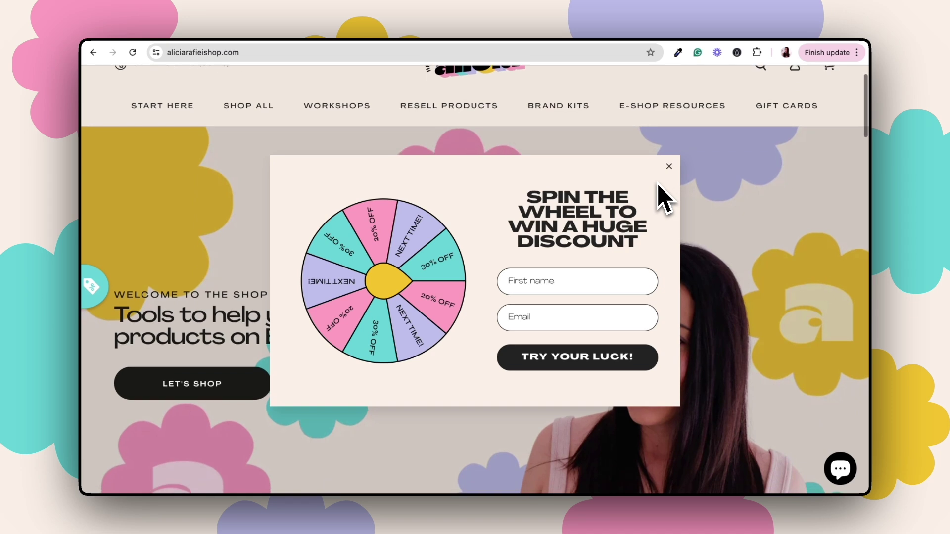
scroll(663, 198, down, 5)
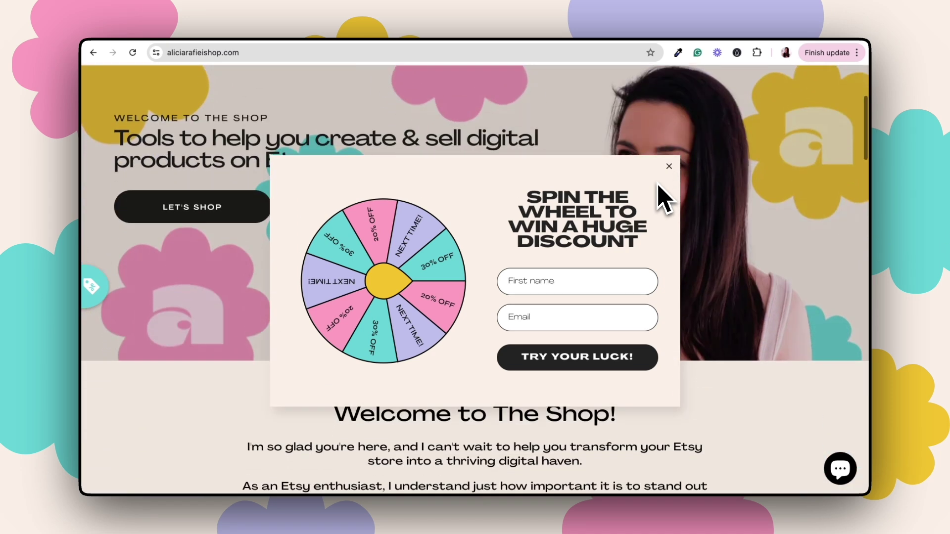
scroll(663, 198, down, 6)
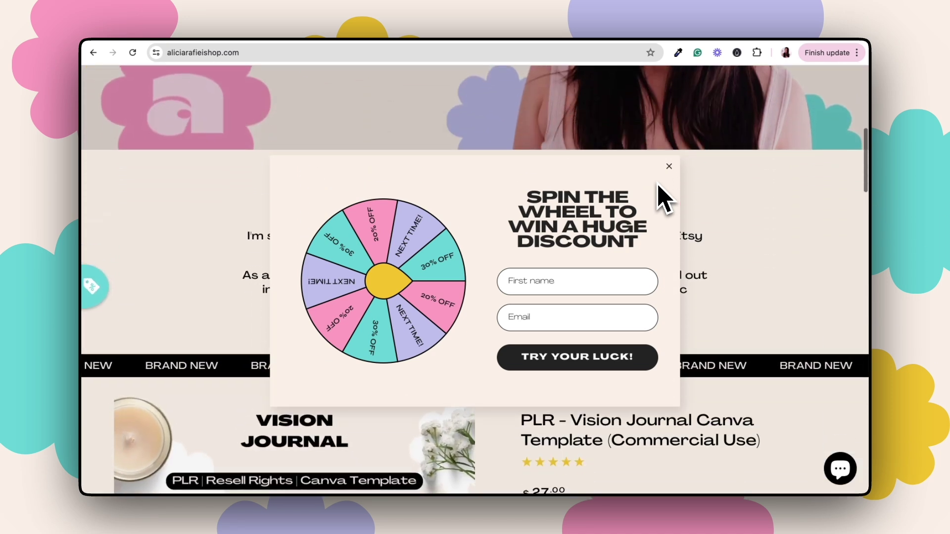
scroll(663, 198, down, 2)
scroll(663, 198, up, 12)
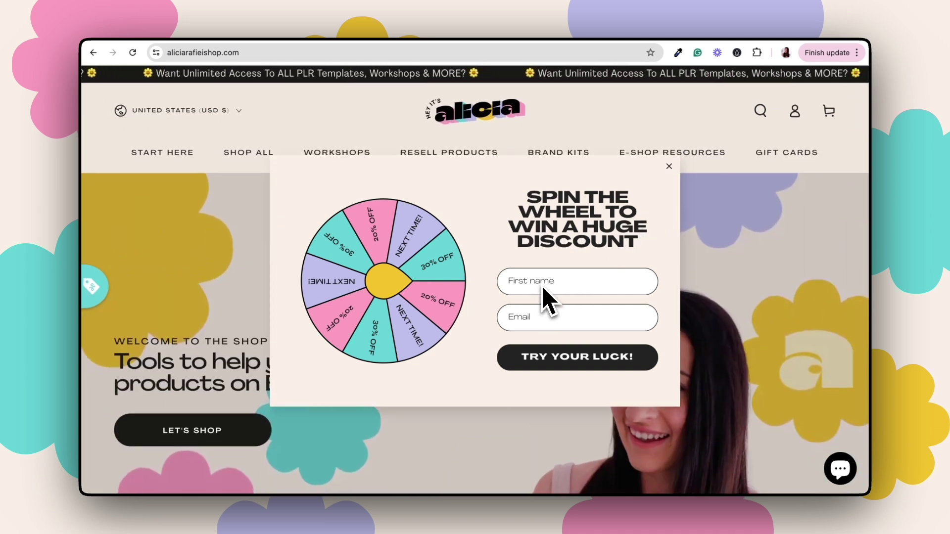
scroll(543, 318, up, 1)
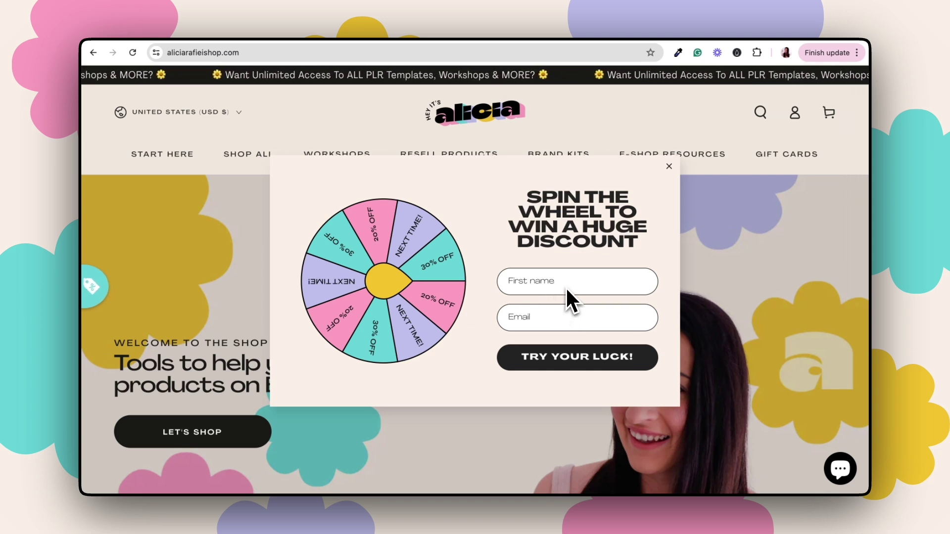
- Submit the popup with a first name and email to spin the wheel, and copy the WELCOME30 code before closing it
text(licia)
text(a)
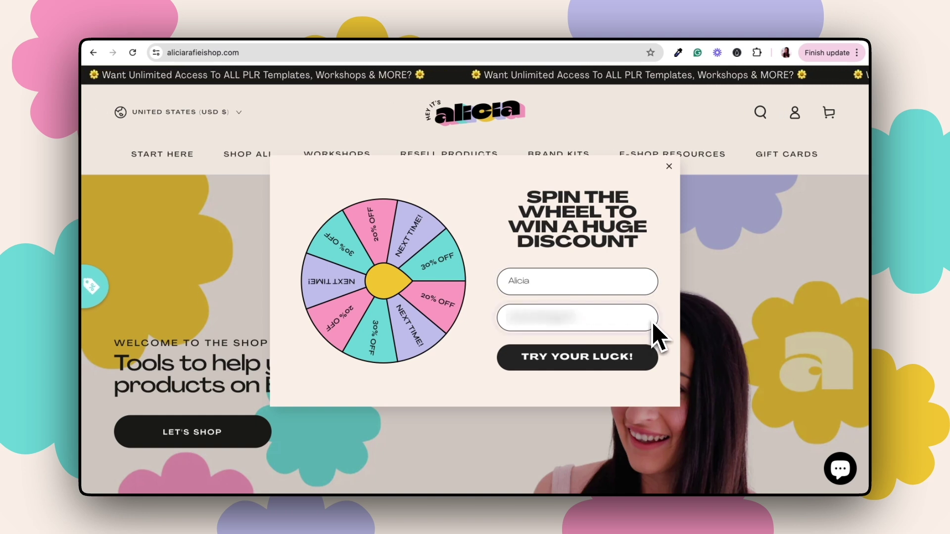
text(om)
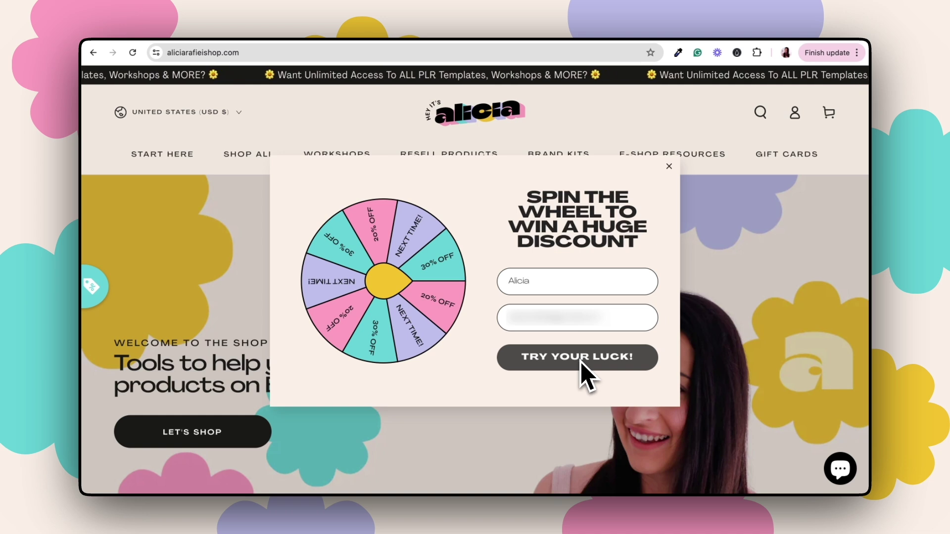
click(580, 357)
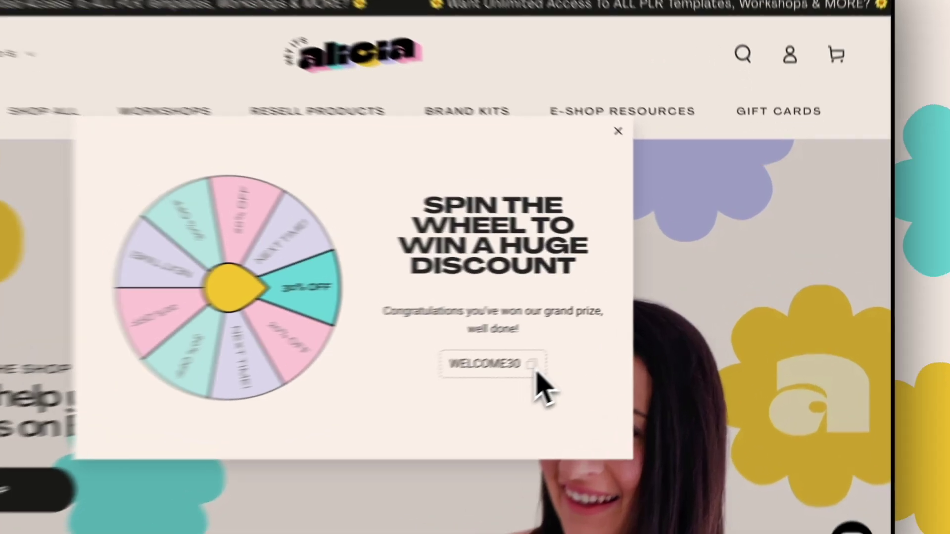
click(537, 372)
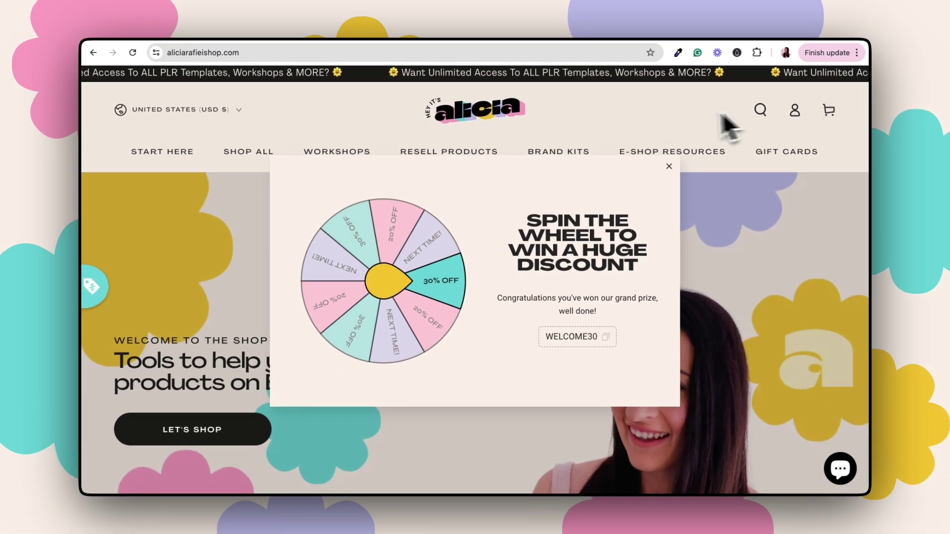
click(669, 166)
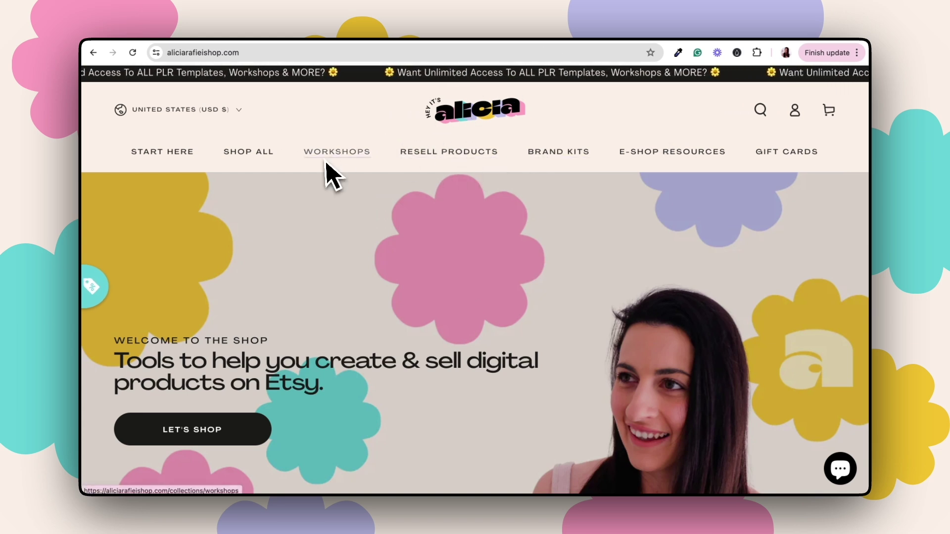
- Open the All PLR Templates collection and add the PLR - Vision Journal Canva Template to the cart
click(447, 153)
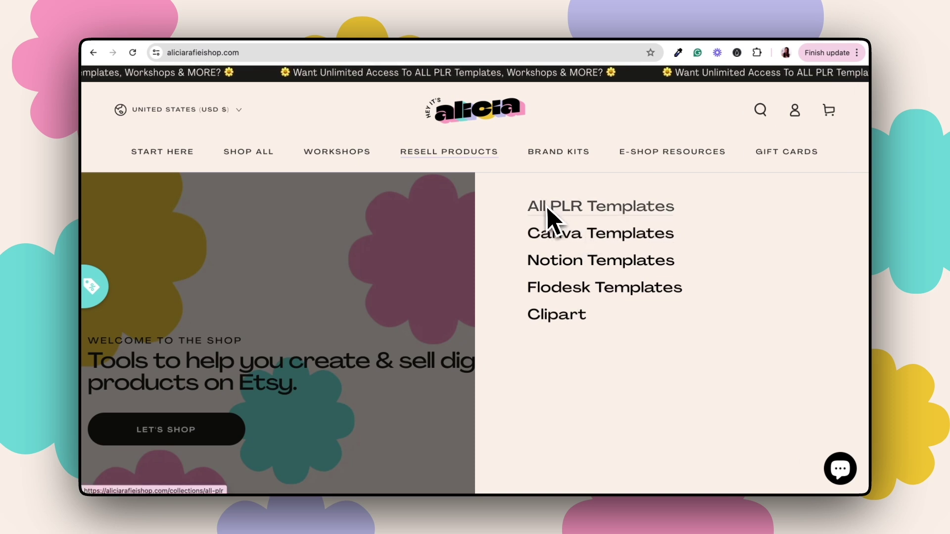
click(565, 209)
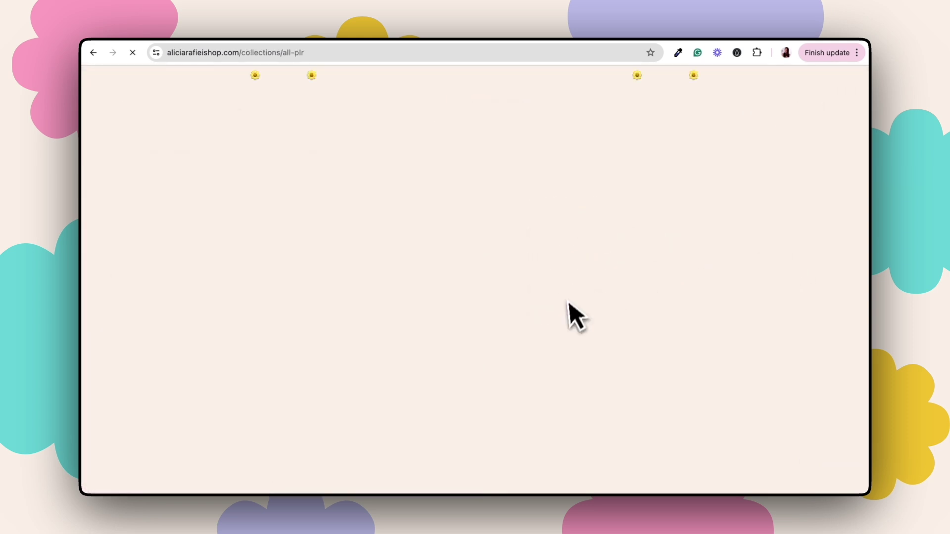
scroll(658, 292, down, 10)
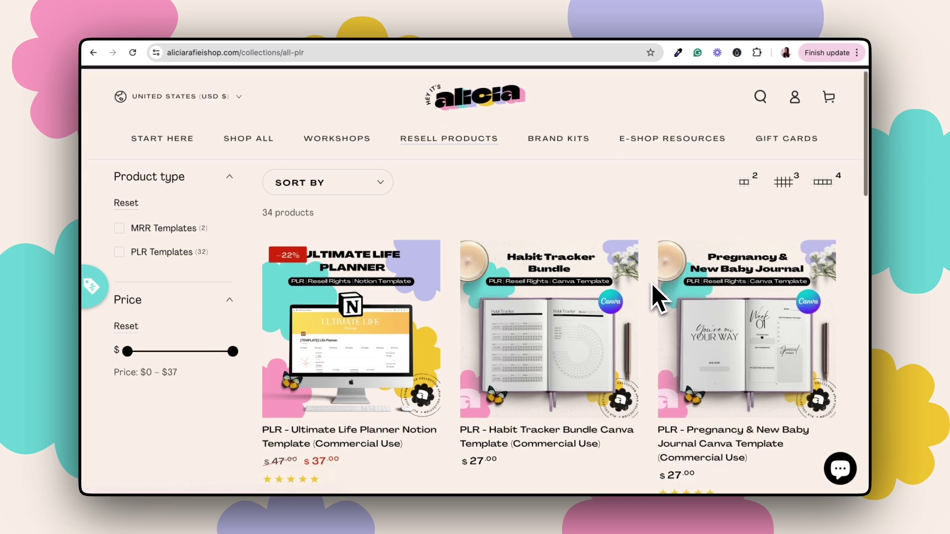
scroll(658, 297, down, 10)
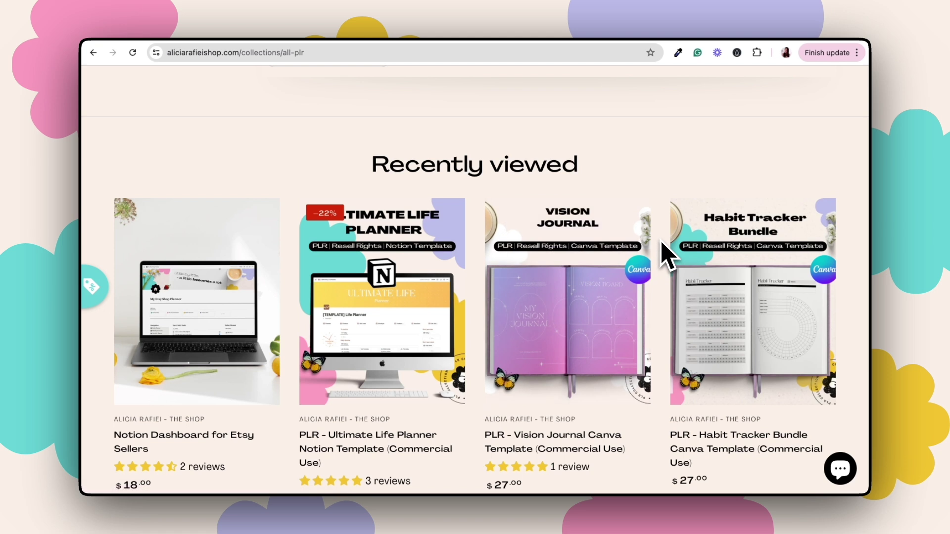
click(662, 253)
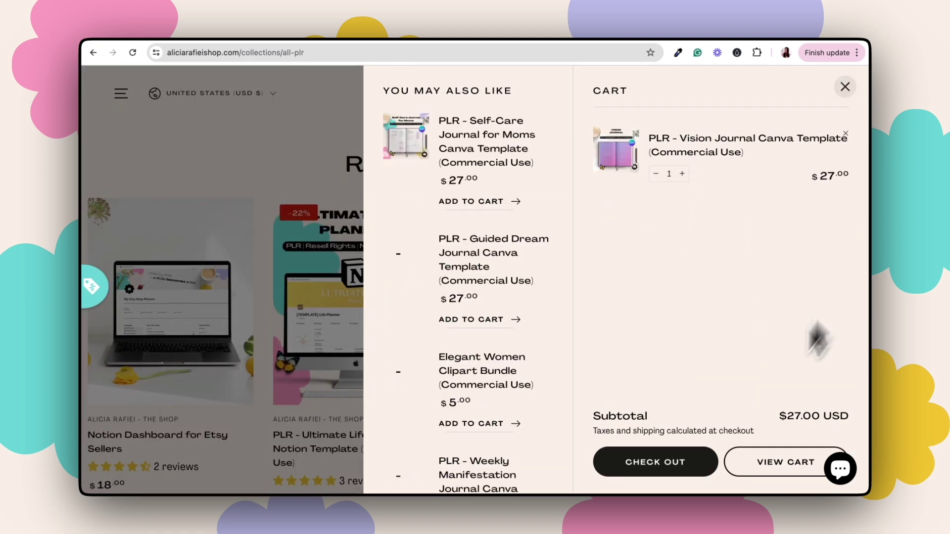
- View the full cart and proceed to checkout, skipping the discounted affirmation cards offer
click(792, 462)
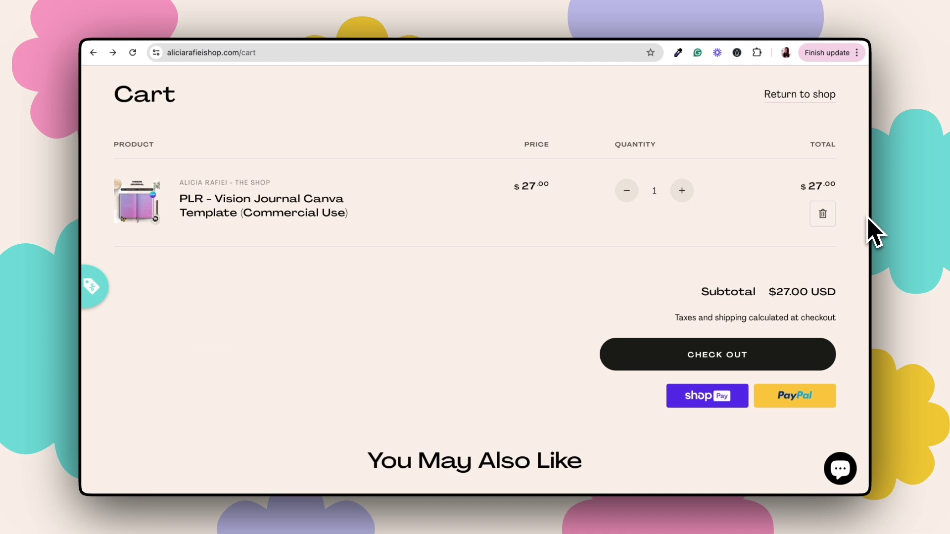
click(729, 350)
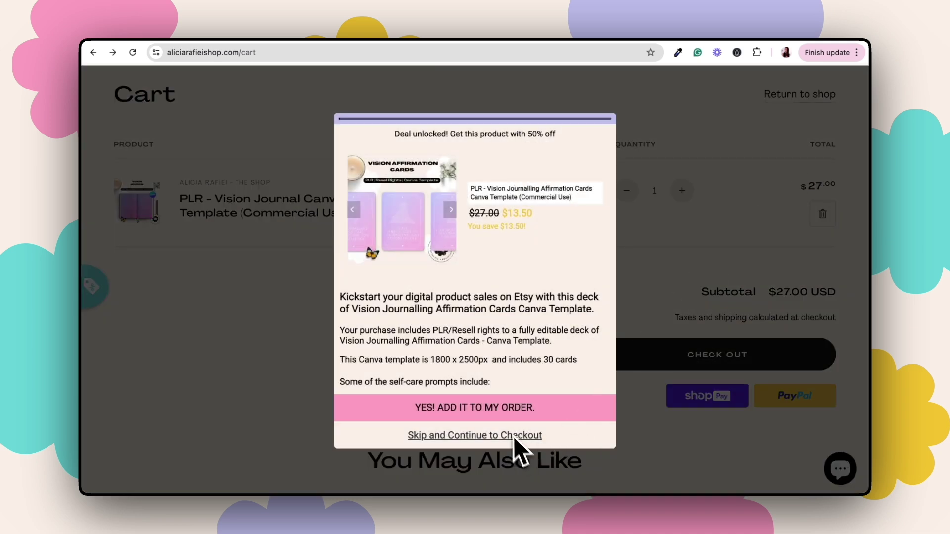
click(476, 436)
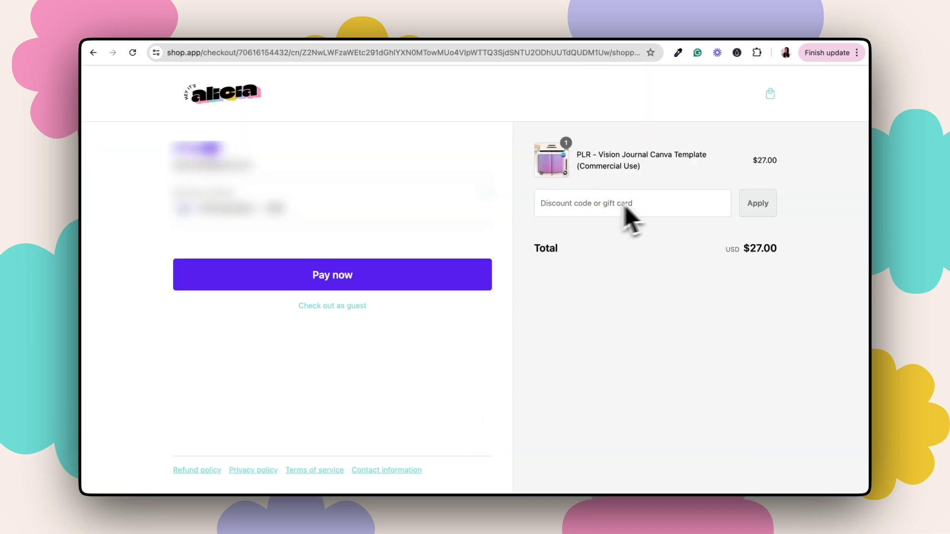
- Apply the copied WELCOME30 discount code to the order and return to the shop's home page
click(573, 209)
key(super+v)
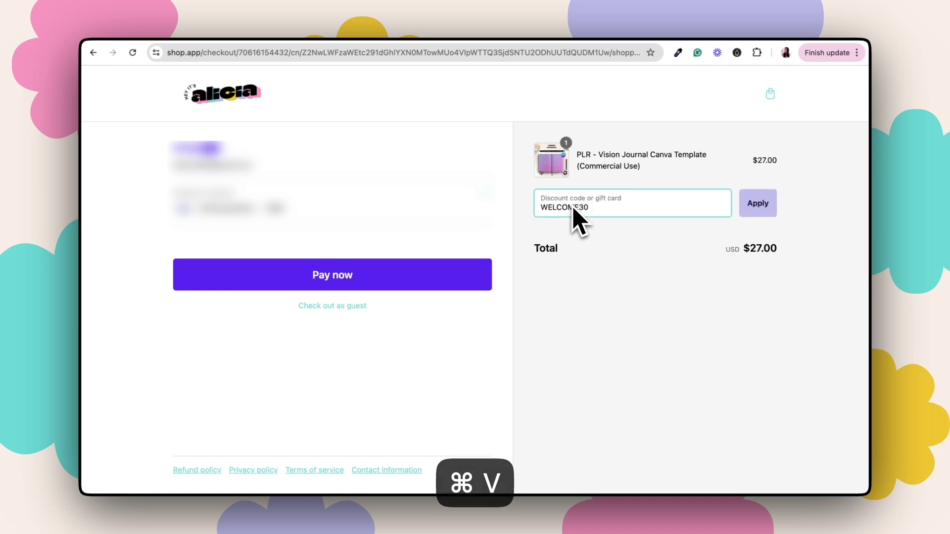
click(771, 213)
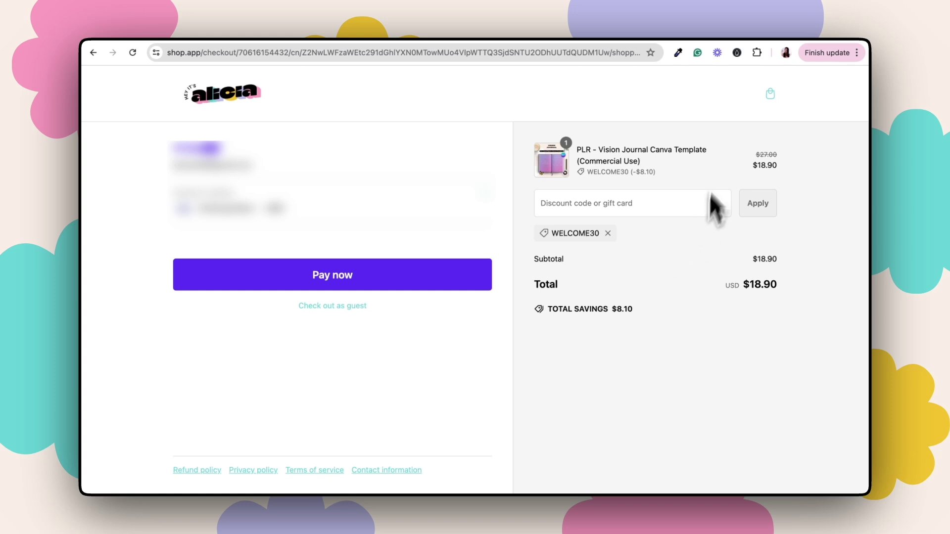
click(222, 114)
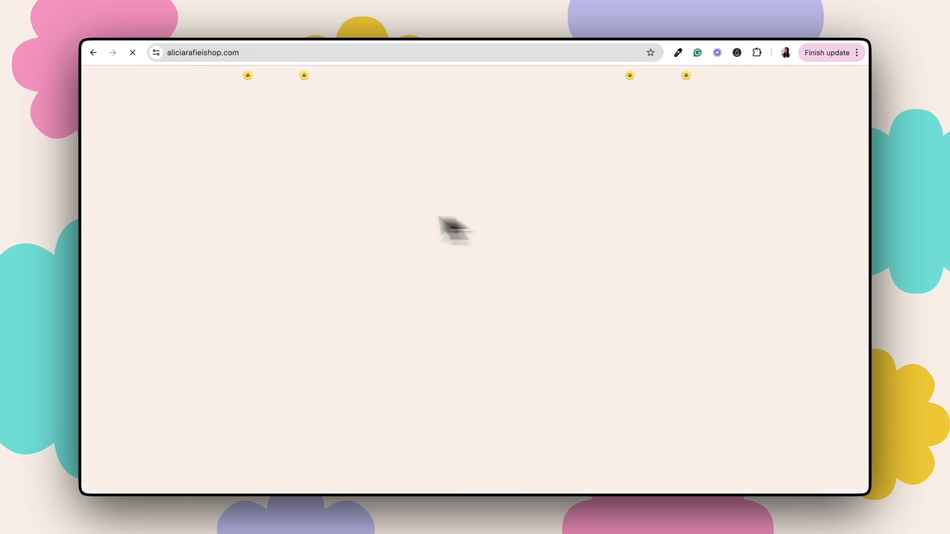